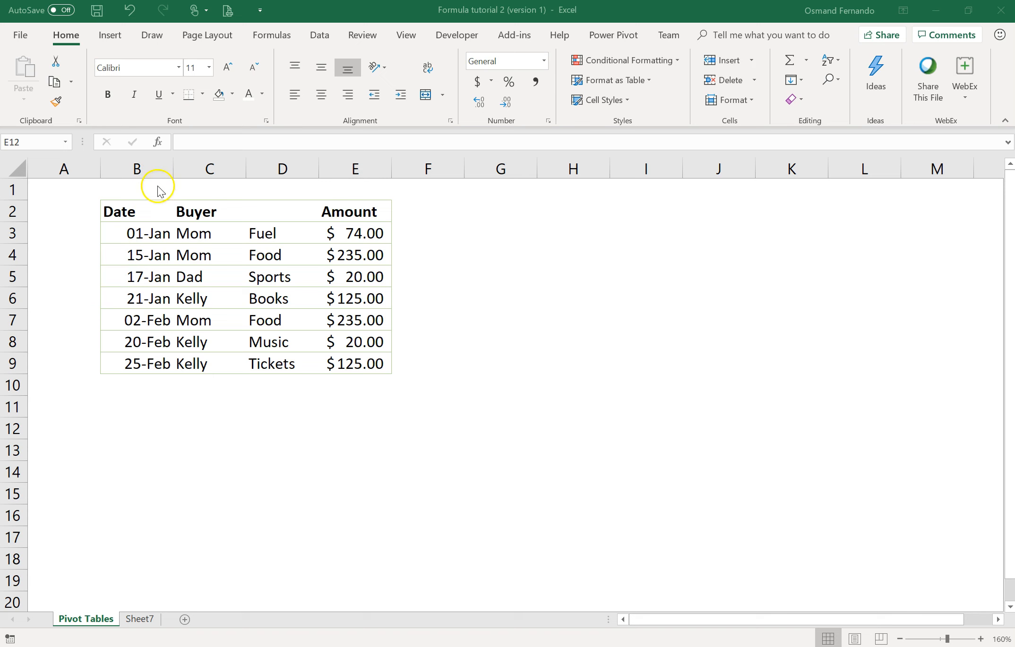
Examine the expense data in B2:E9, including the empty header cell above the expense types in D2.
left_click(146, 211)
mouse_move(138, 212)
left_mouse_down()
mouse_move(306, 310)
mouse_move(333, 373)
left_mouse_up()
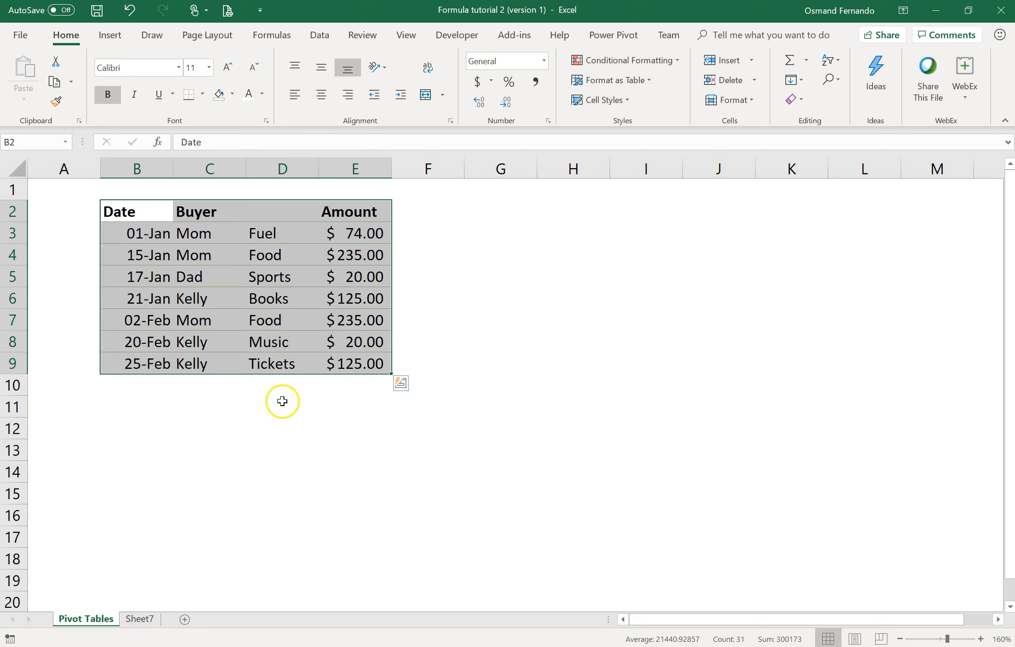
left_click_drag(150, 217, 308, 295)
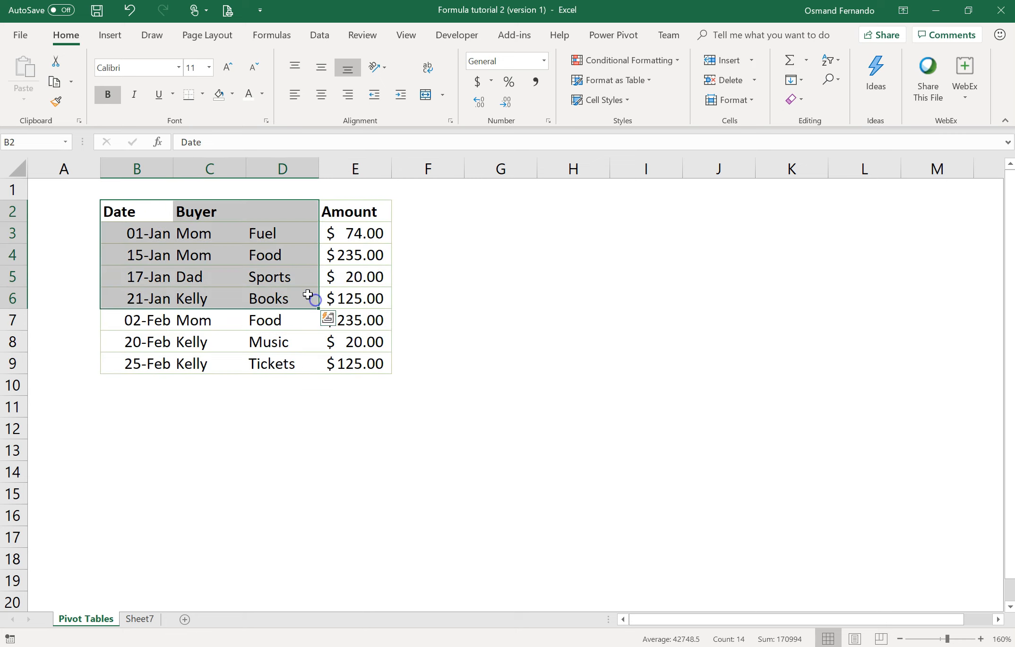
left_click(254, 218)
left_click_drag(139, 218, 292, 215)
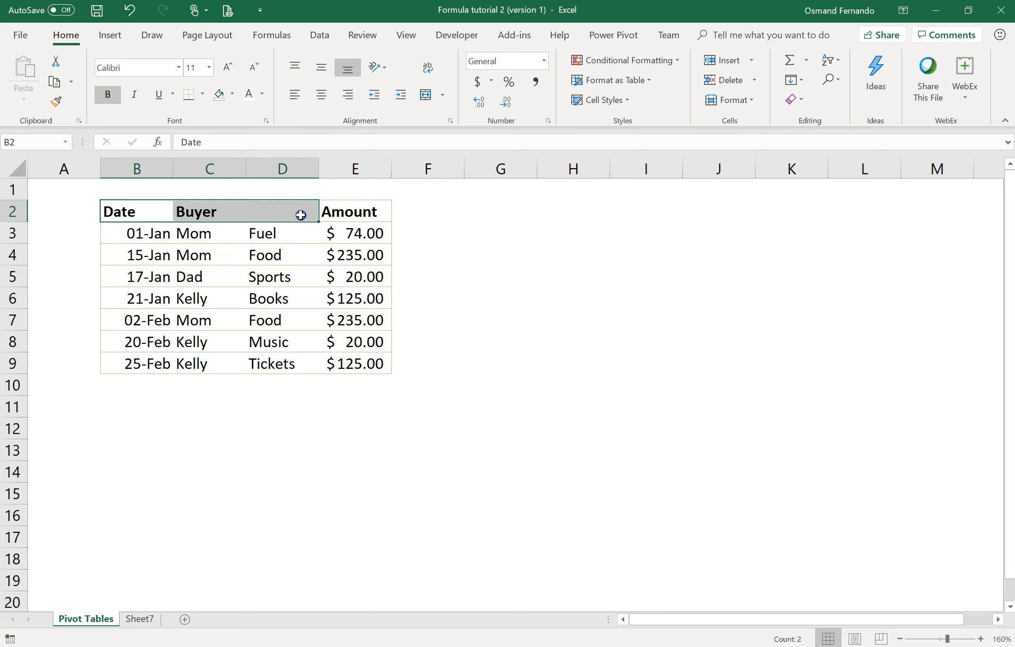
double_click(292, 216)
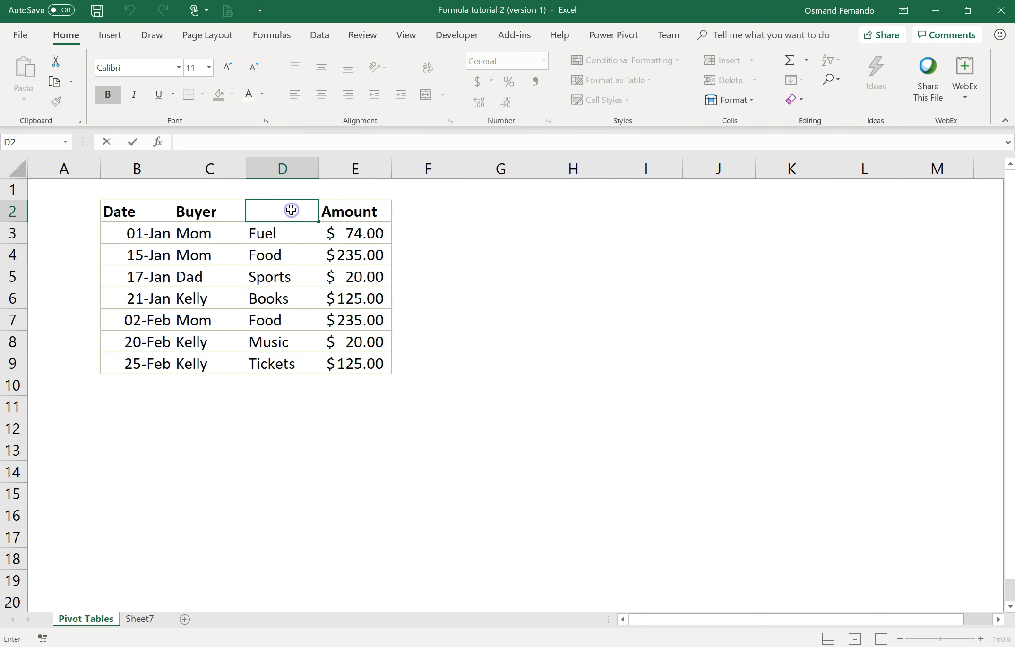
key("Tab")
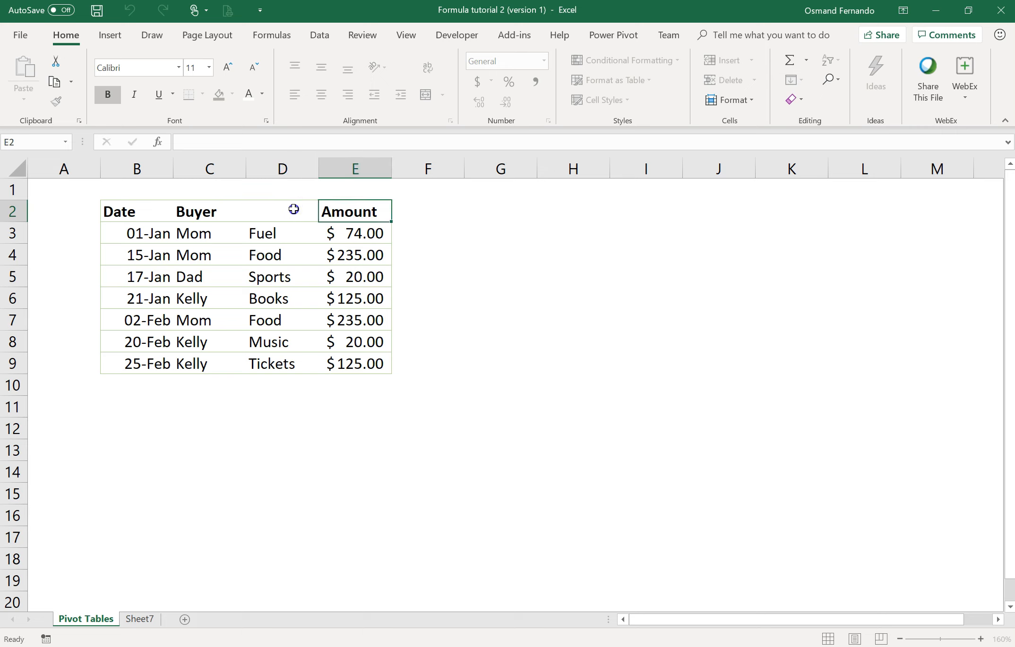
left_click(293, 210)
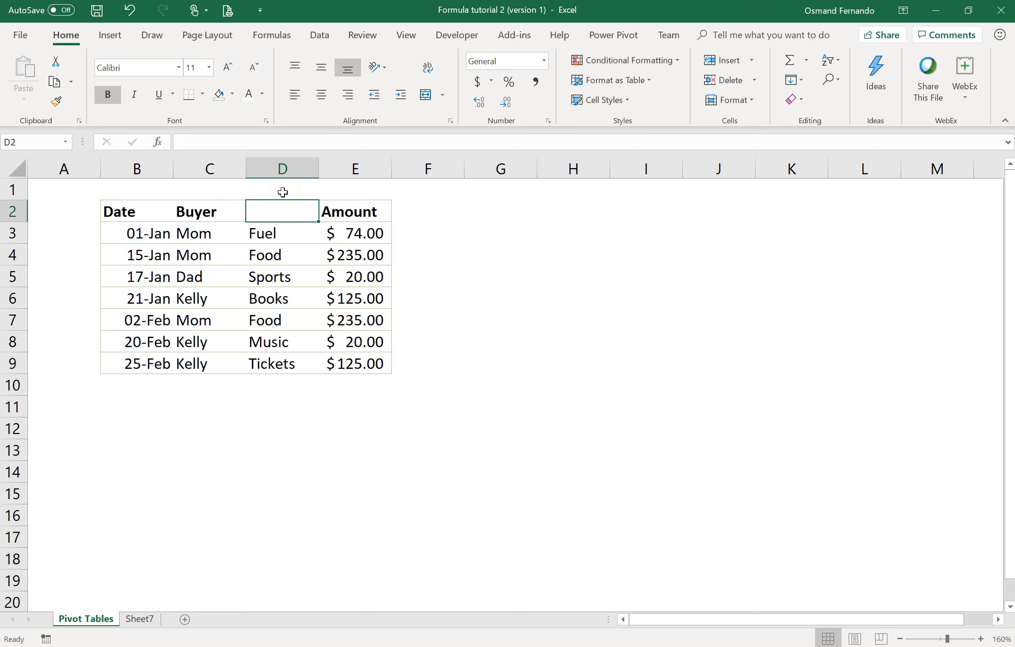
left_click(137, 216)
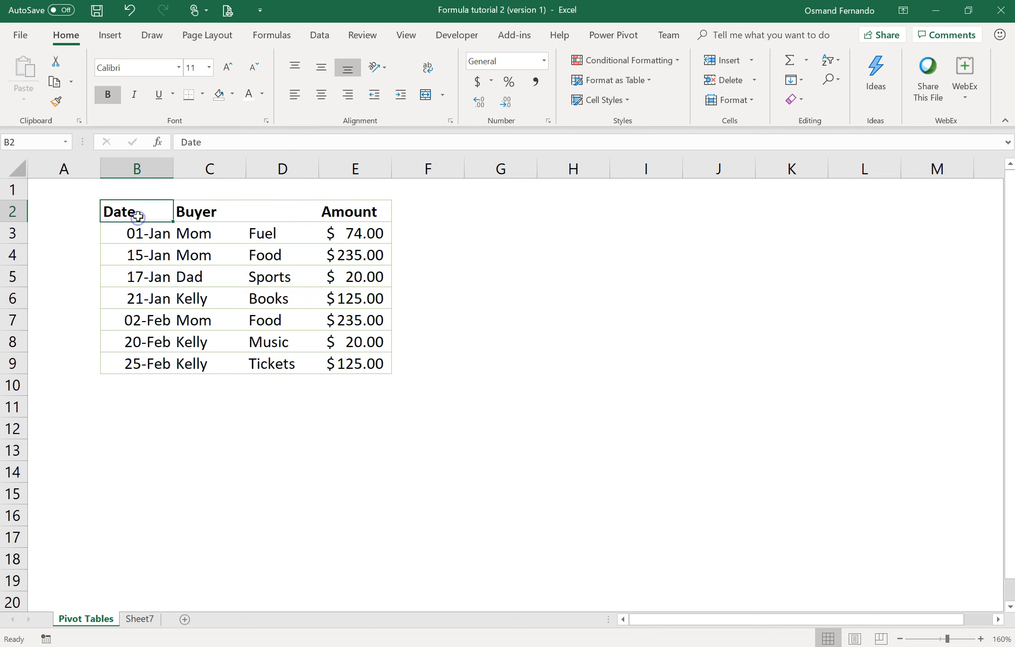
left_click(270, 215)
Create a table with headers from the range B2:E9 and select its third header cell, D2.
left_click(111, 221)
left_click(103, 36)
left_click(126, 78)
left_click(221, 365)
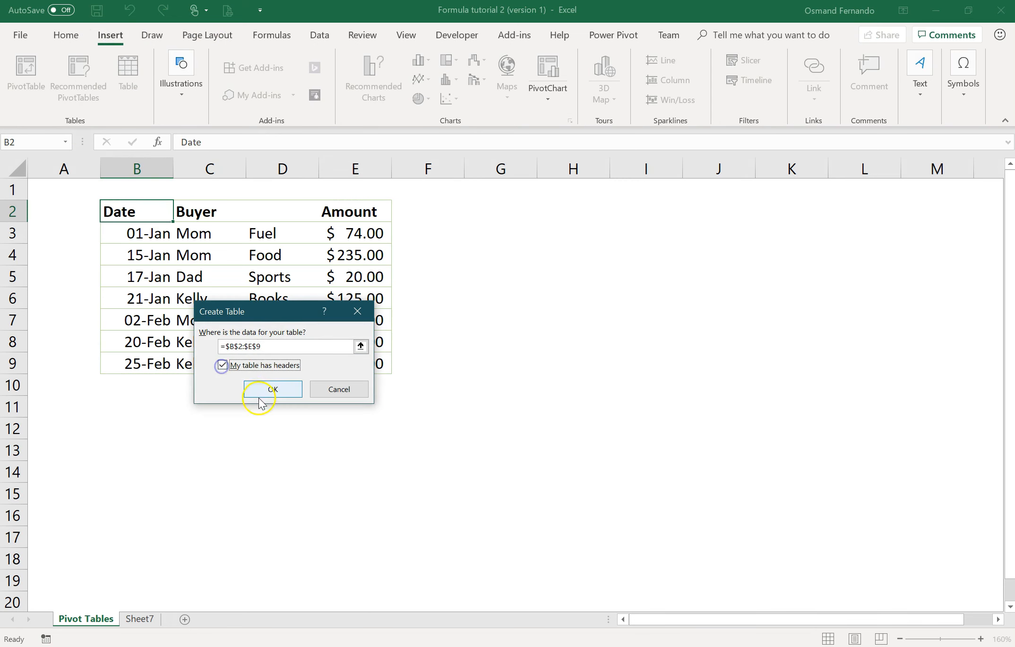
left_click(259, 392)
left_click(290, 214)
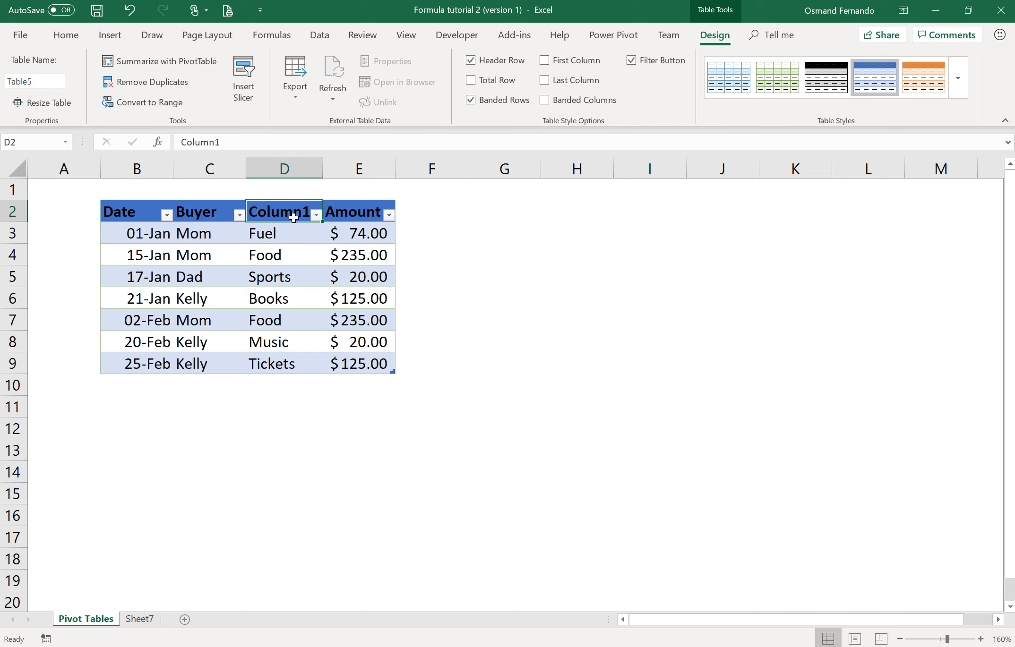
left_click(302, 212)
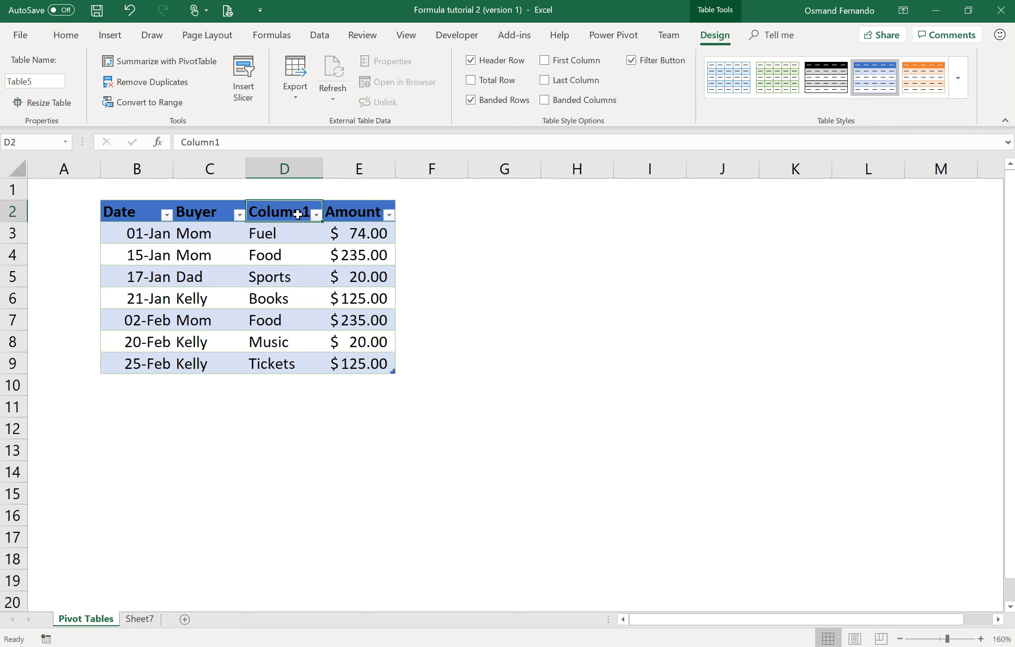
Convert the table to a normal range and remove the leftover fill colours from B2:E9.
left_click(161, 105)
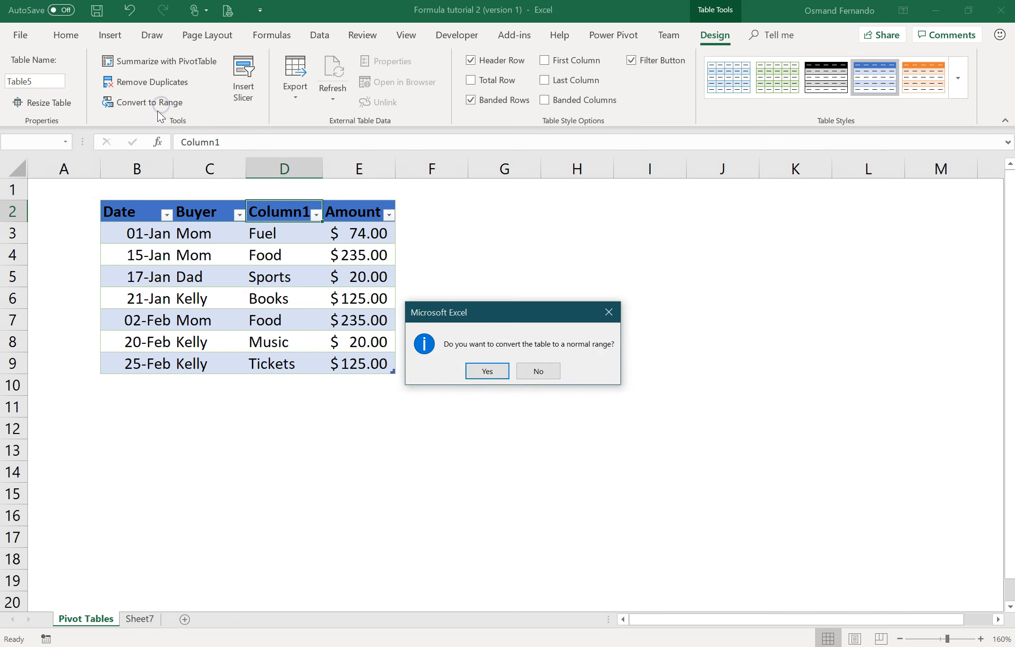
left_click(482, 369)
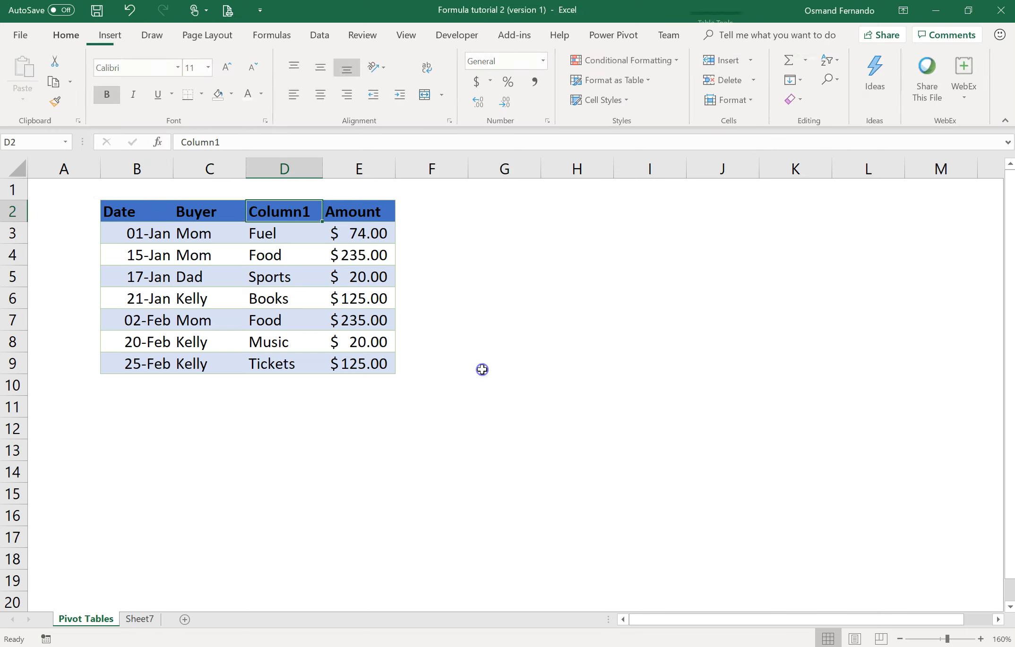
left_click(218, 96)
mouse_move(110, 216)
left_mouse_down()
mouse_move(188, 238)
mouse_move(376, 362)
mouse_move(374, 373)
left_mouse_up()
left_click(218, 94)
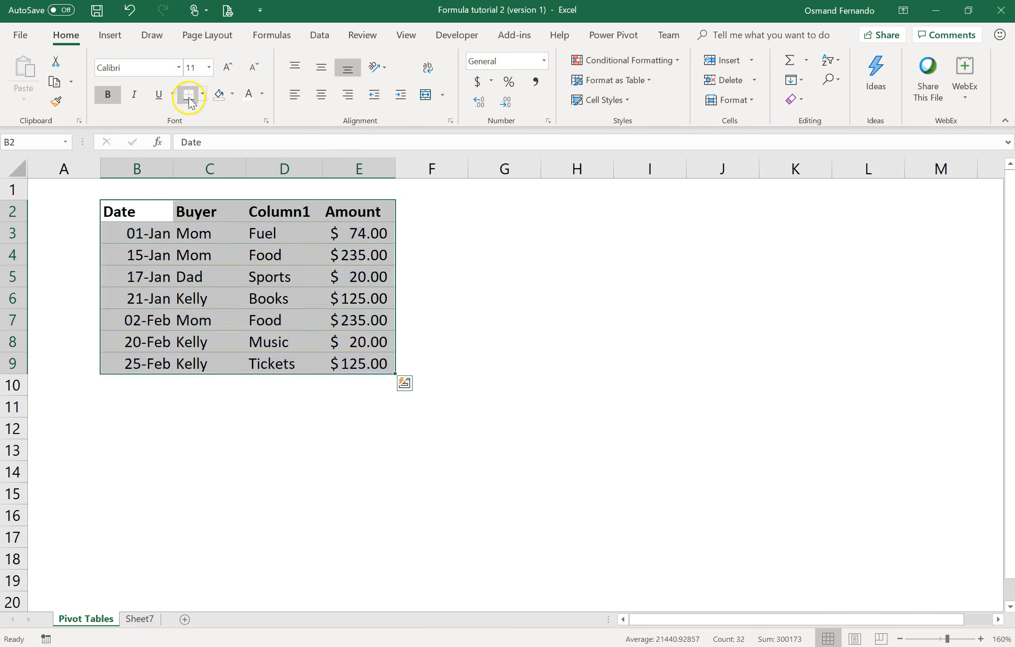
left_click(250, 271)
Replace the header in cell D2 with "Type".
left_click(278, 210)
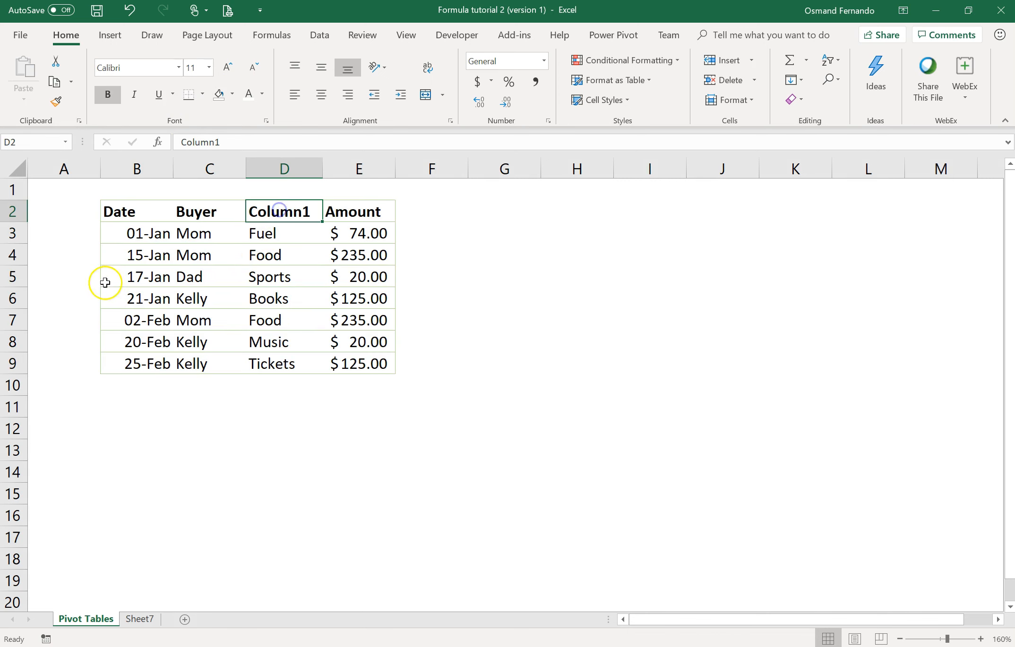
key("Delete")
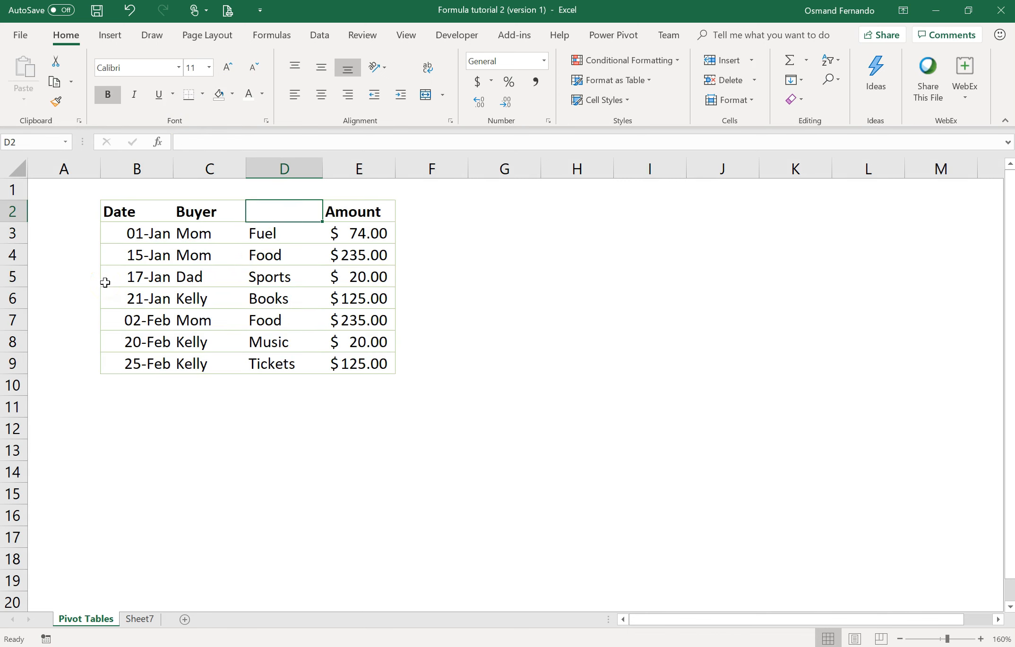
type("Type")
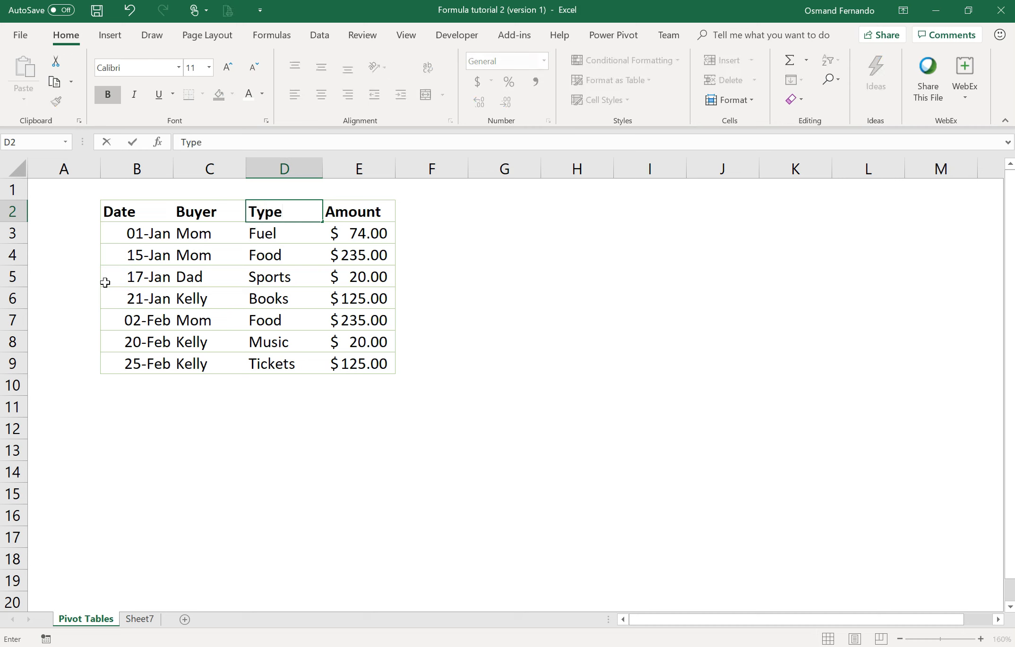
key("Return")
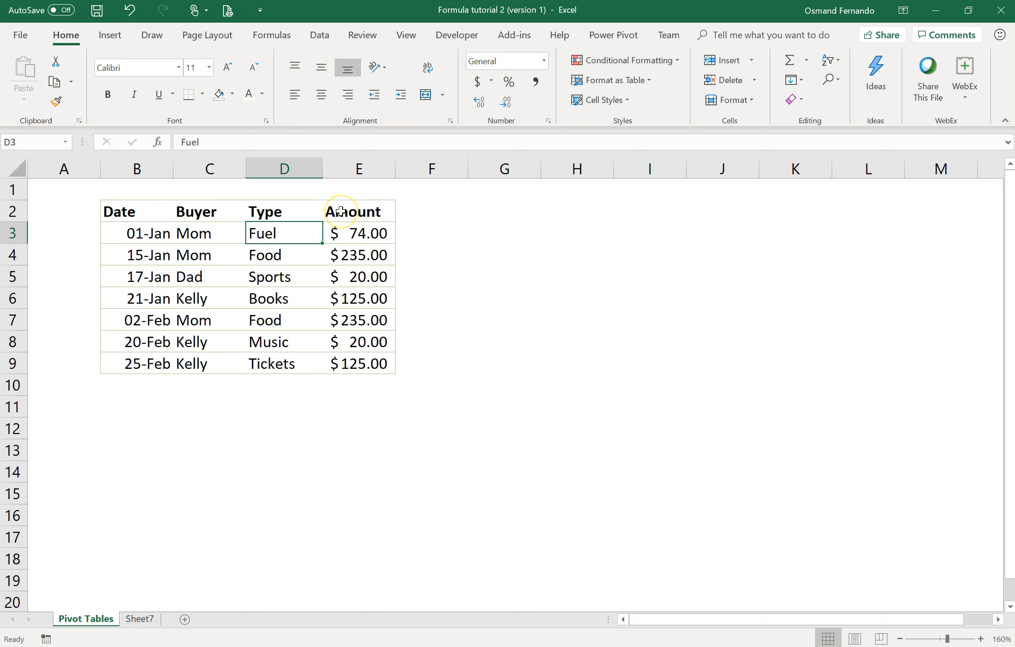
Create a table with headers from the data range B2:E9.
left_click_drag(341, 211, 341, 354)
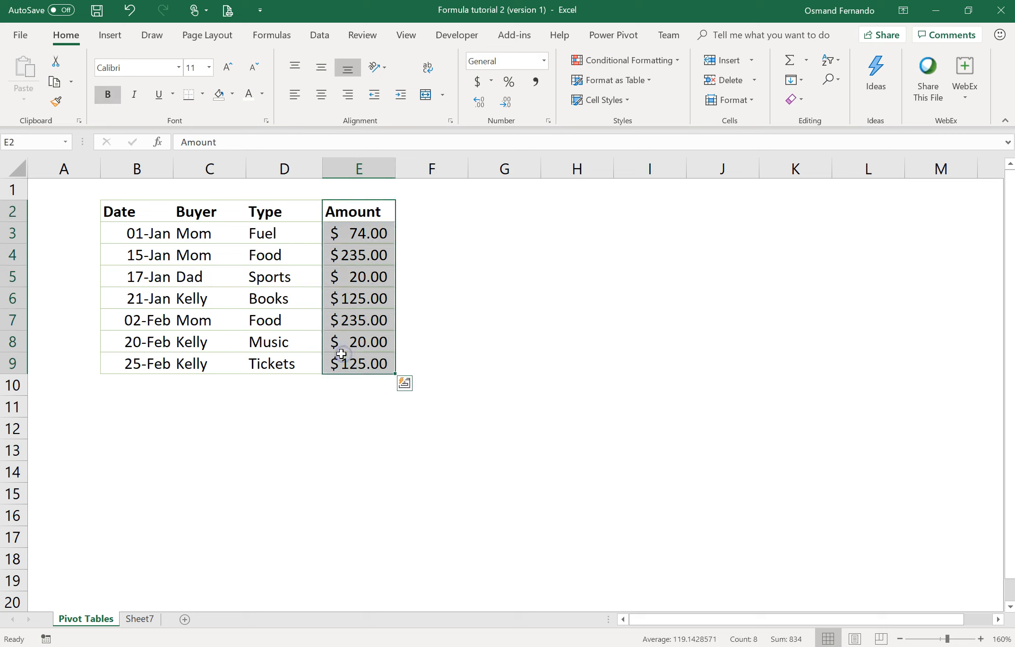
left_click(370, 214)
left_click(109, 36)
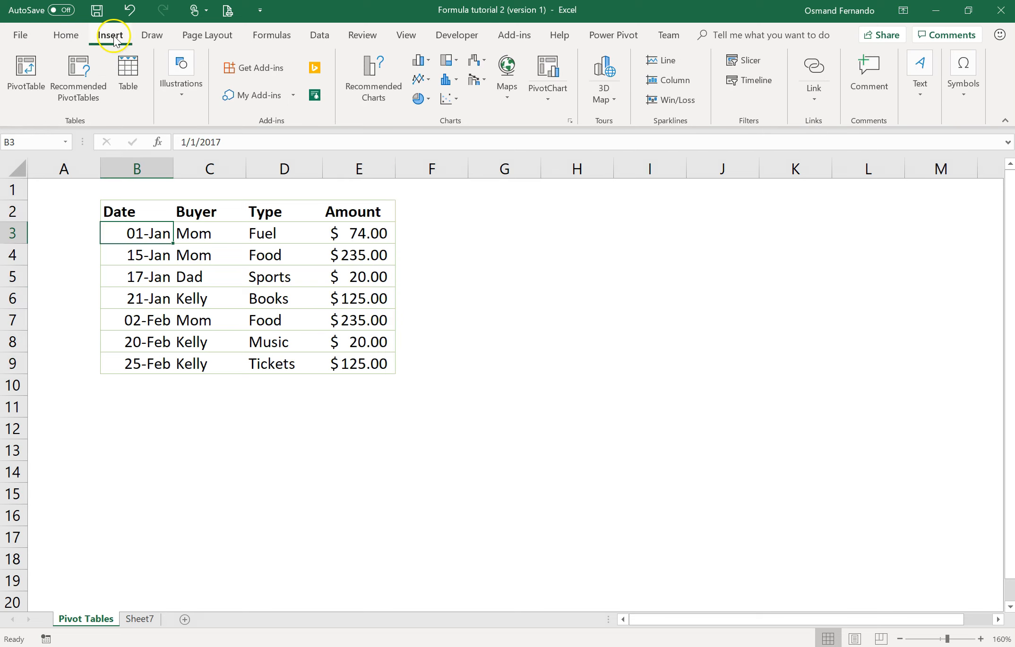
key("ctrl+t")
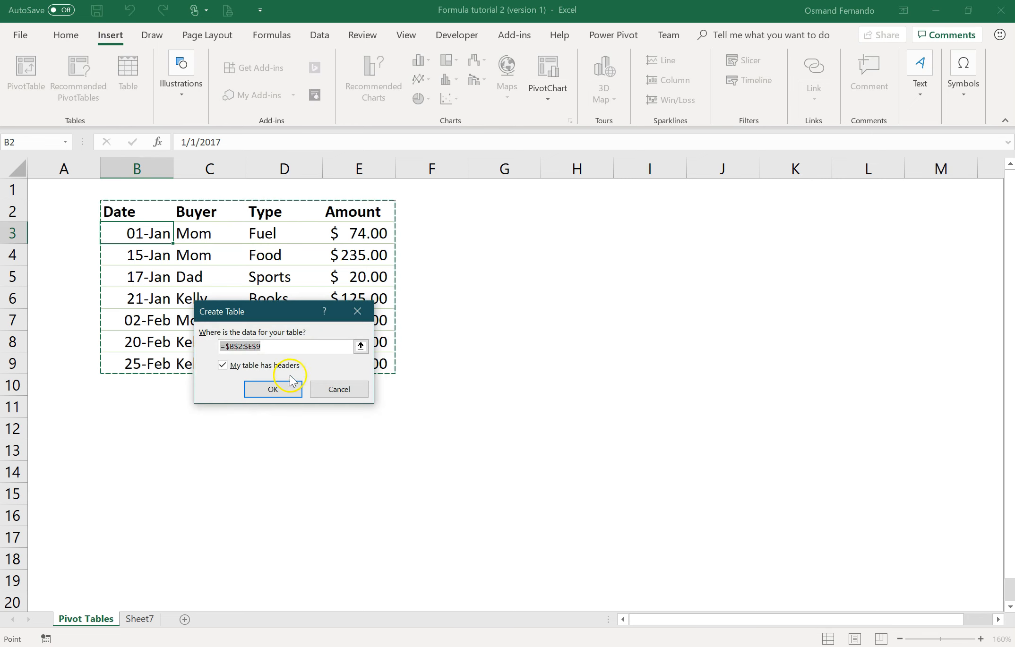
left_click(286, 389)
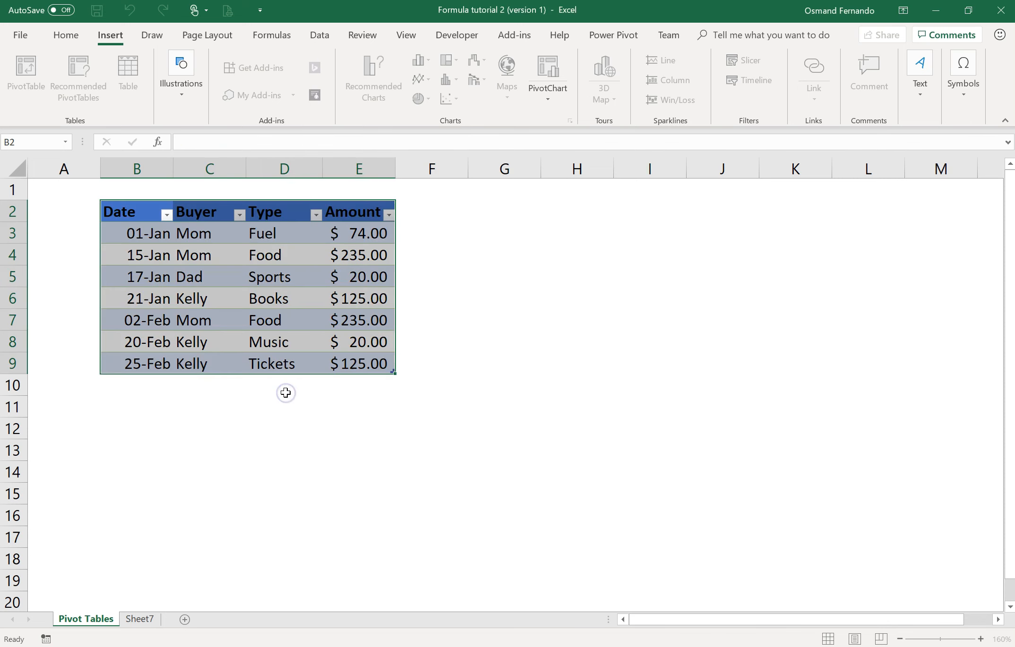
left_click(287, 304)
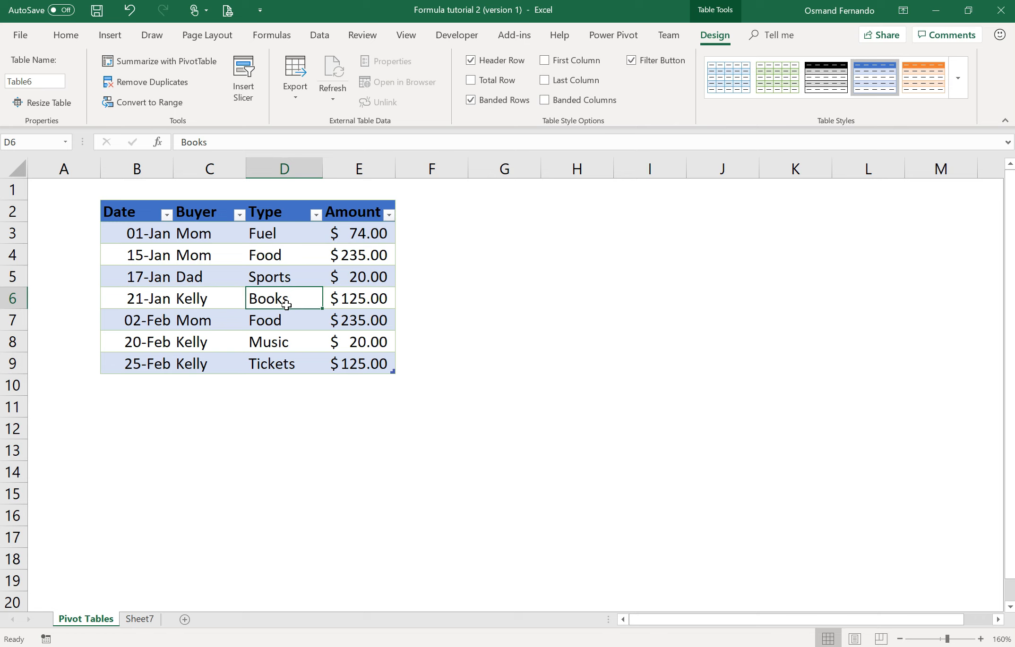
Switch to Sheet7 and select cell H5, Kelly's Books amount, inside the pivot table.
left_click(140, 619)
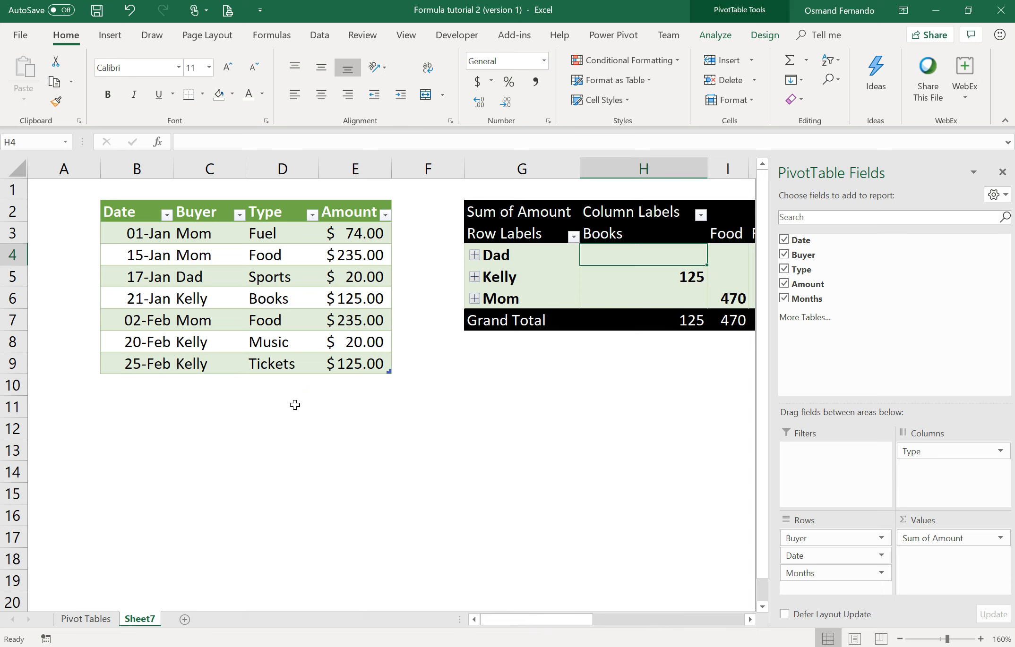
left_click(750, 619)
left_click(750, 619)
left_click(750, 619)
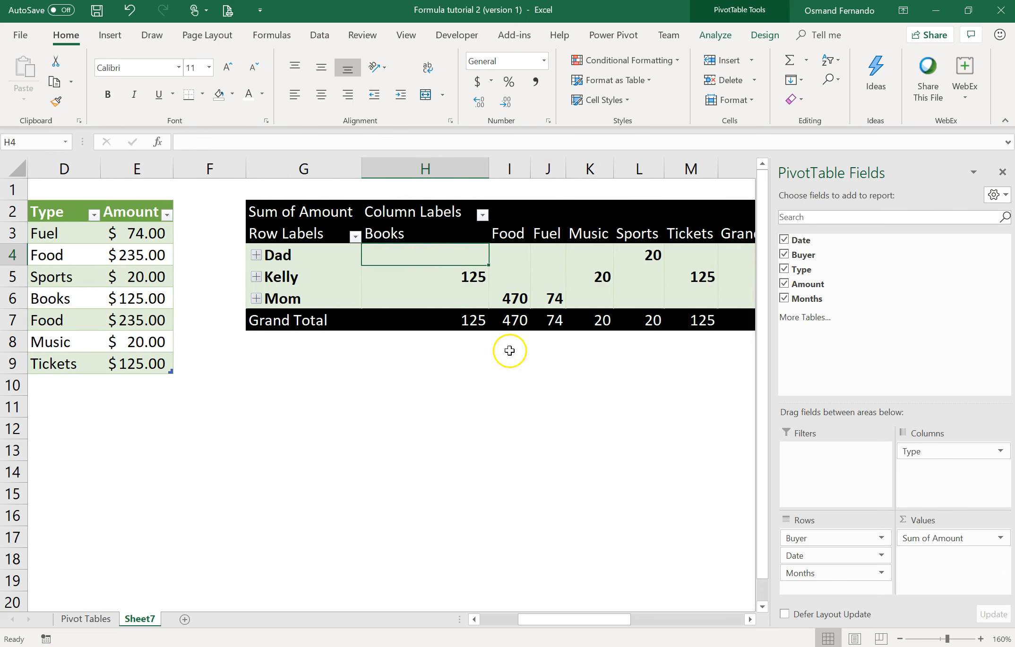
left_click(430, 275)
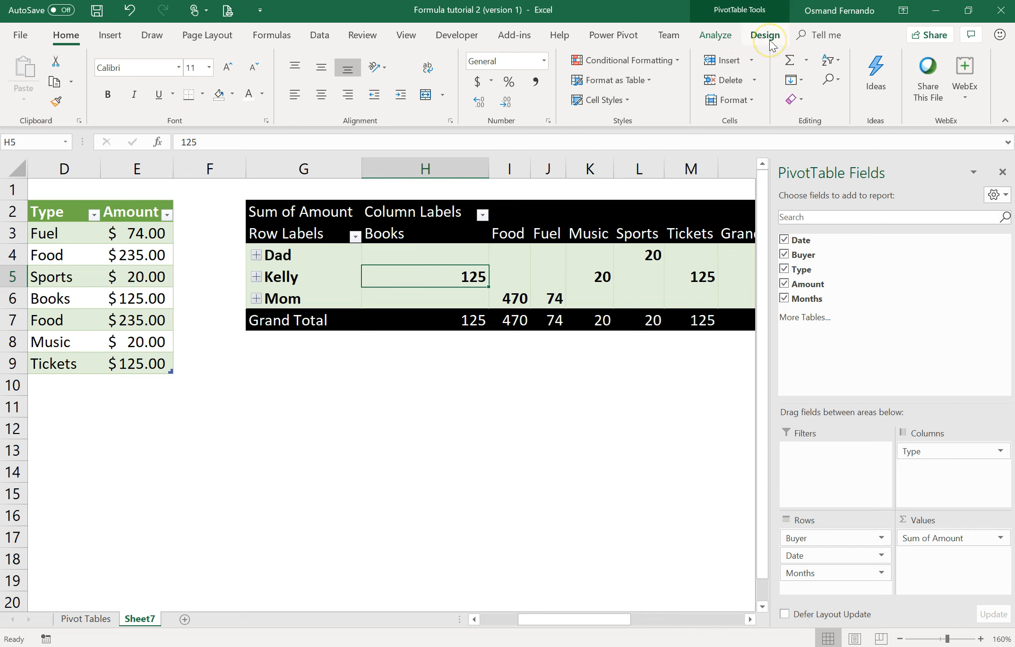
Try several light PivotTable styles, including blue, grey and orange, and reapply the green style with black headers.
left_click(726, 39)
left_click(764, 36)
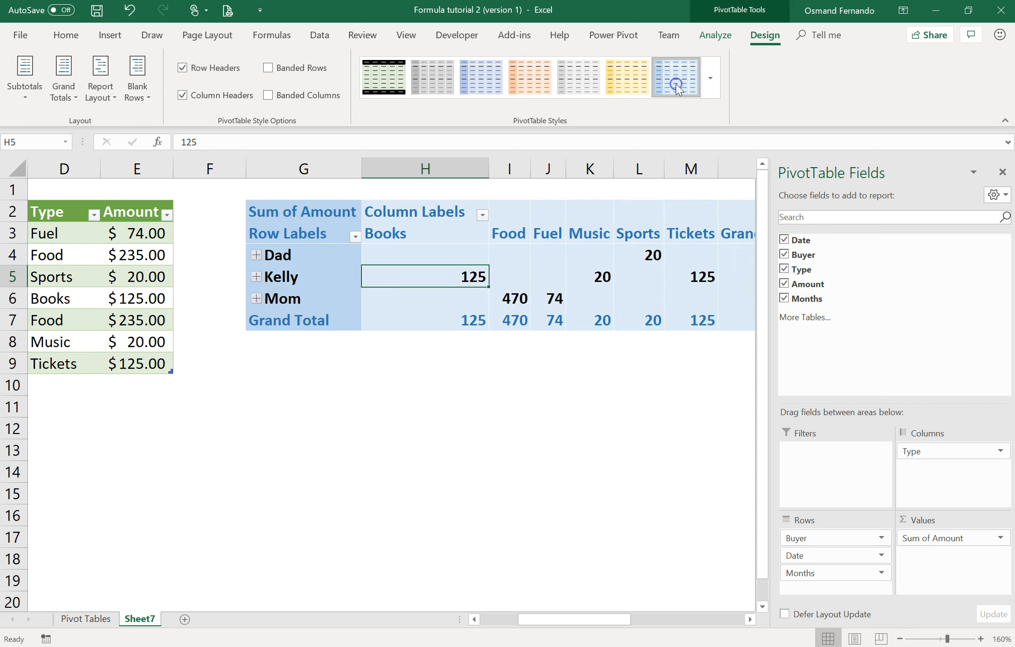
left_click(636, 88)
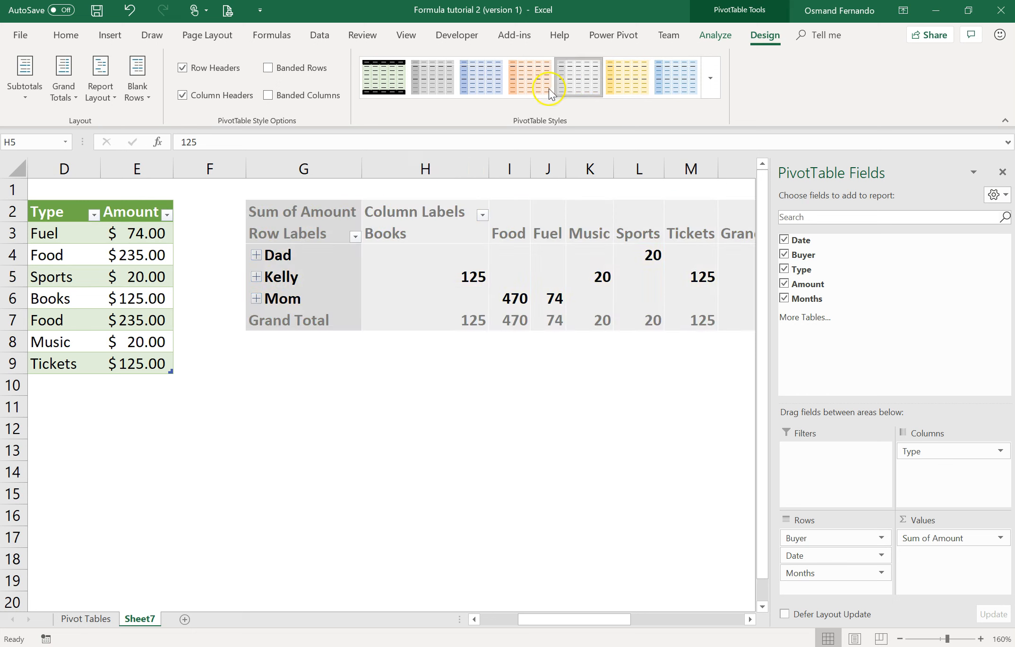
left_click(532, 85)
left_click(480, 90)
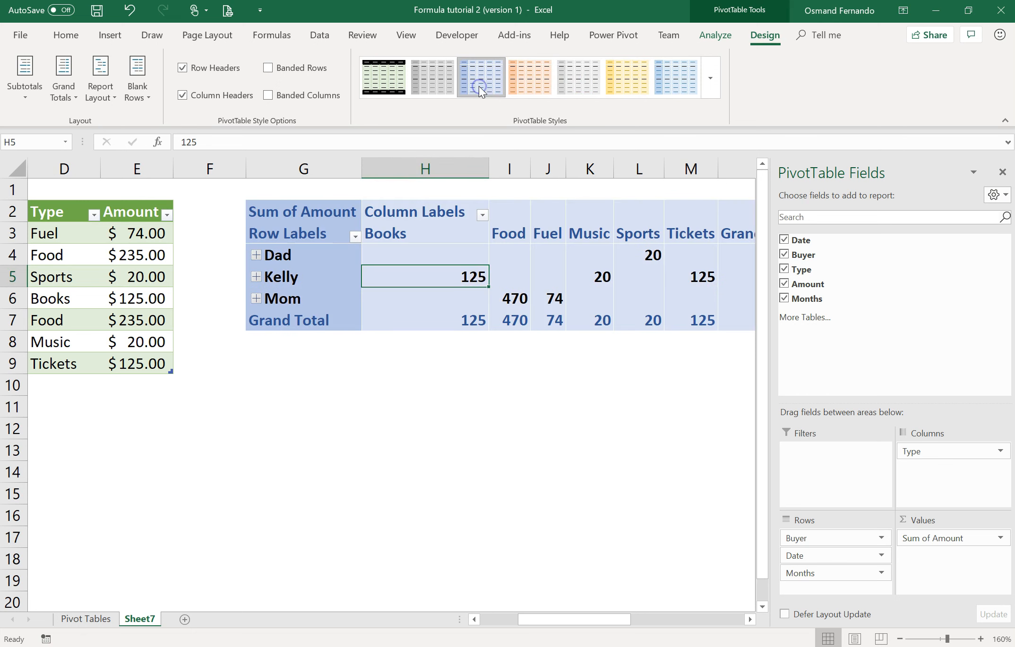
left_click(391, 94)
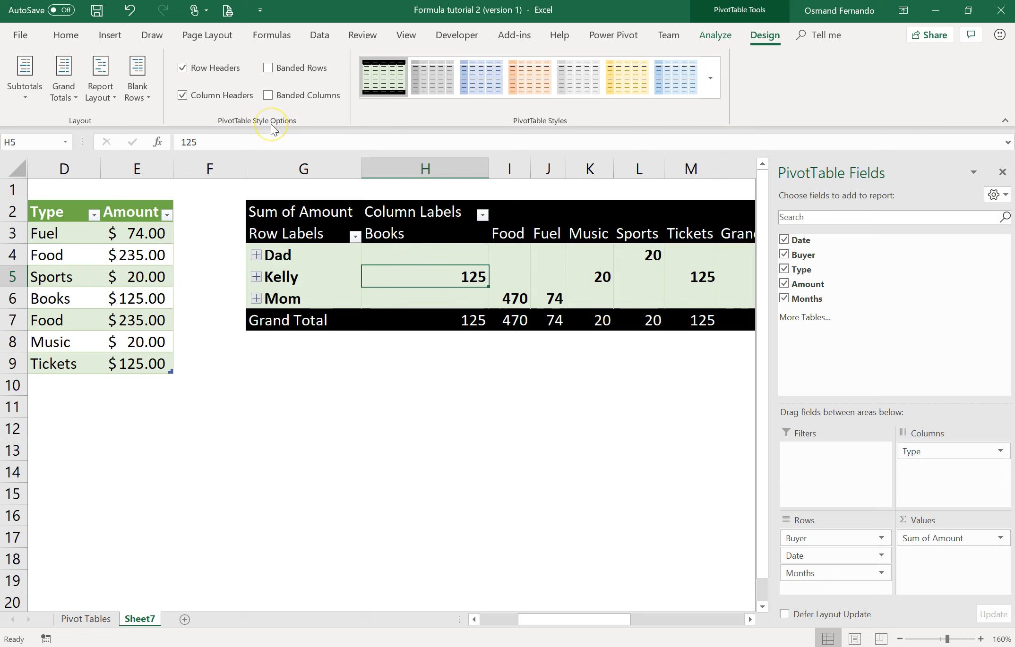
Toggle the pivot table's Row Headers and Column Headers style options off and back on.
left_click(182, 69)
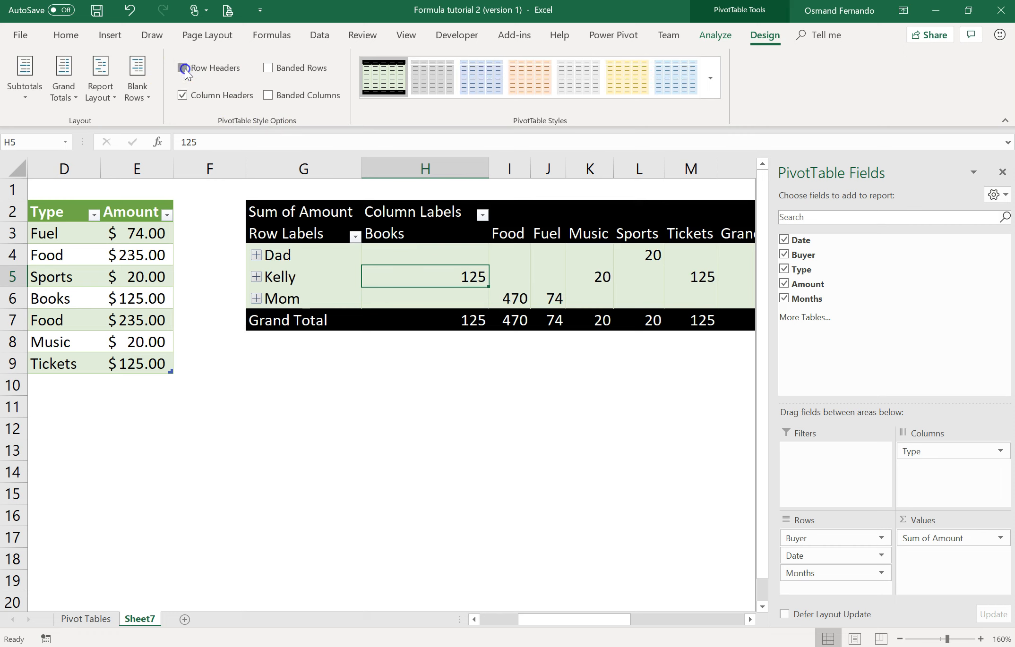
left_click(183, 69)
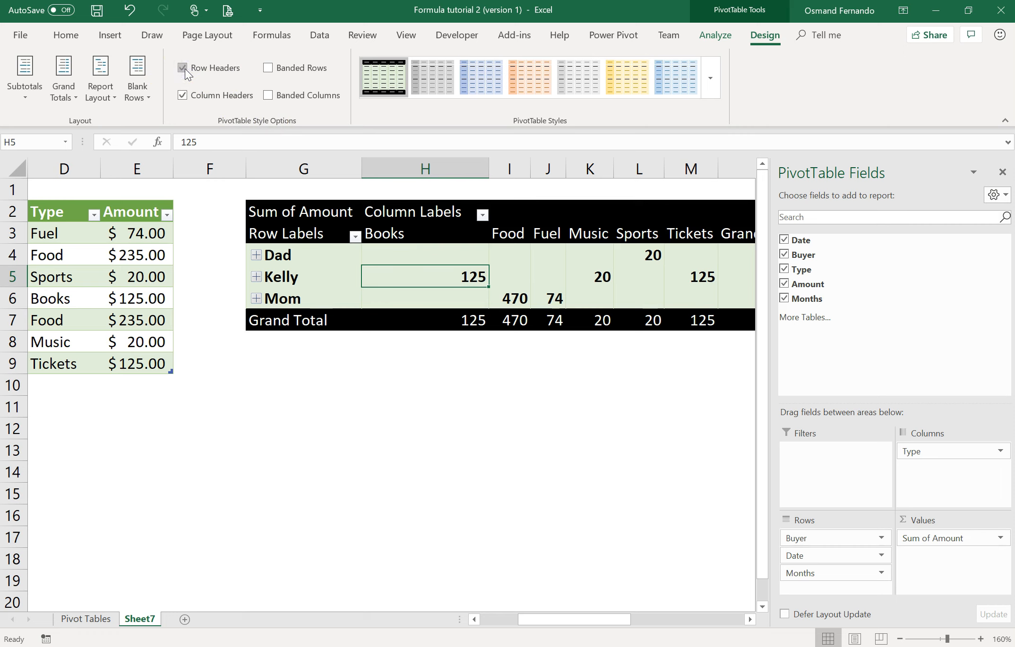
left_click(183, 96)
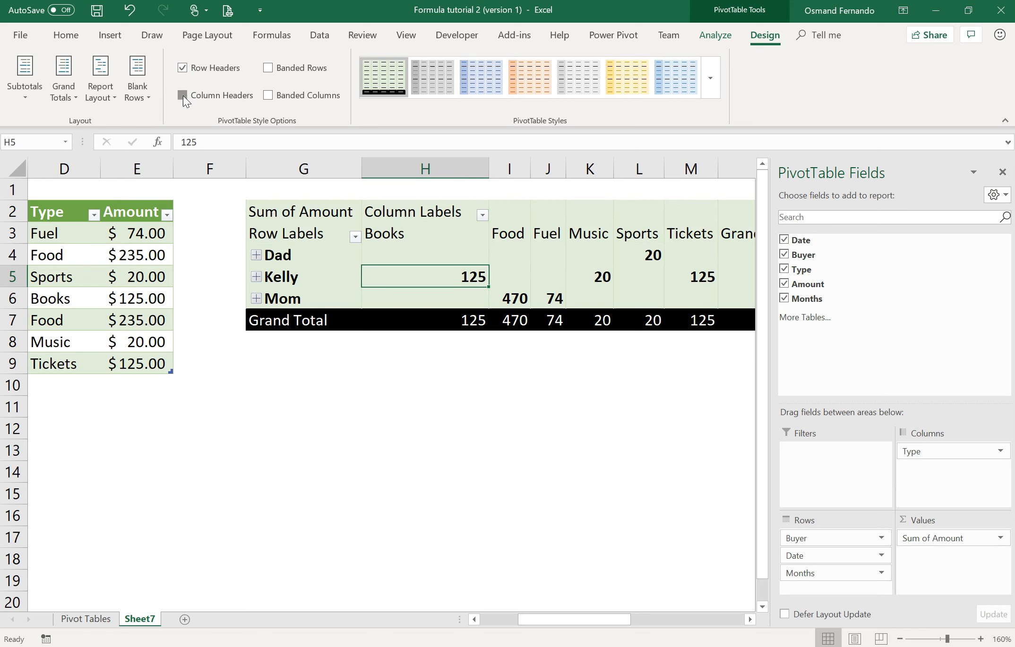
left_click(183, 96)
left_click(183, 96)
left_click(183, 96)
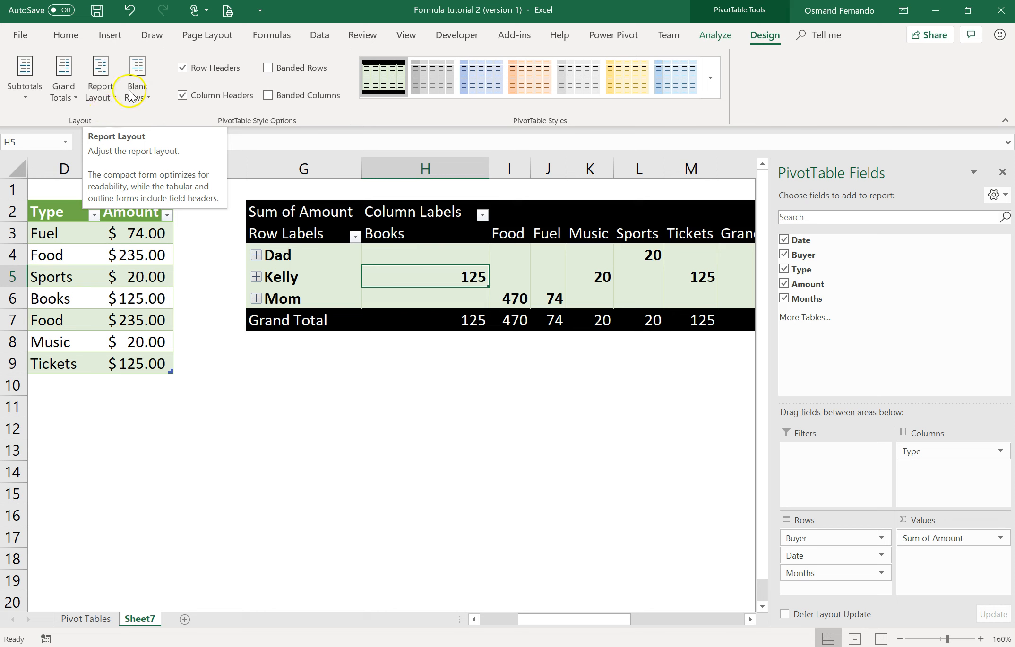
Hide the pivot table's Field List.
left_click(722, 37)
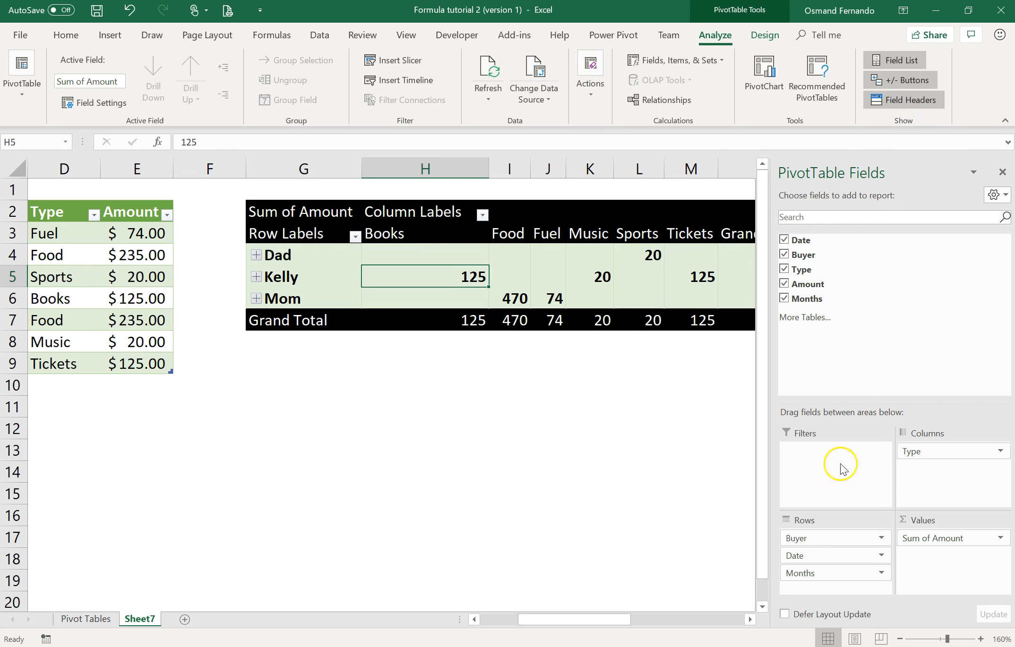
left_click(903, 64)
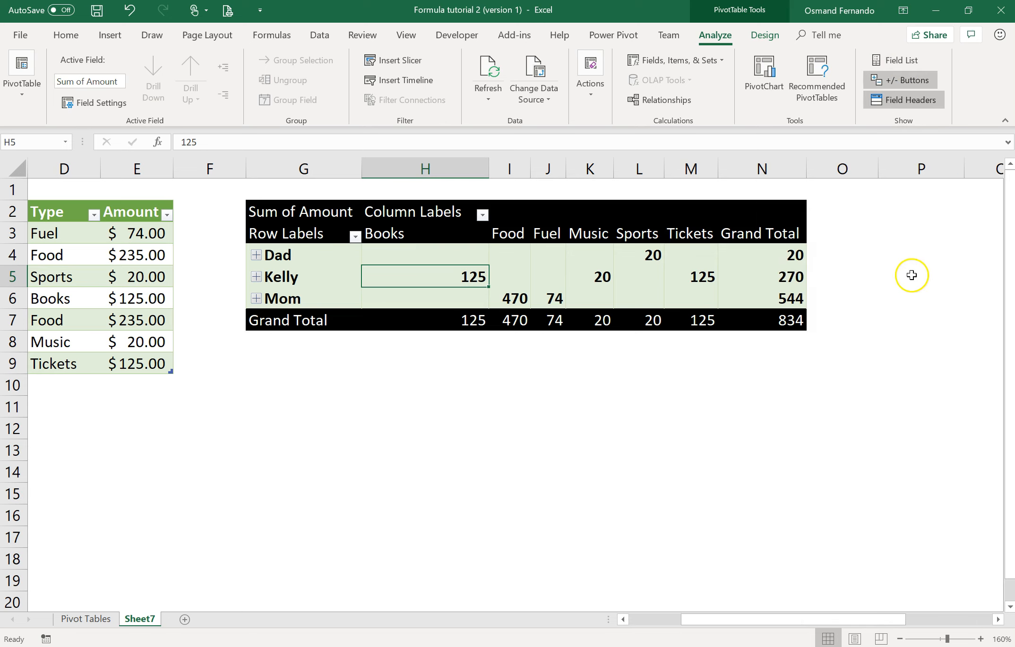
Show the pivot table's Field List again and select the source table's header cells from Date to Amount.
left_click(900, 64)
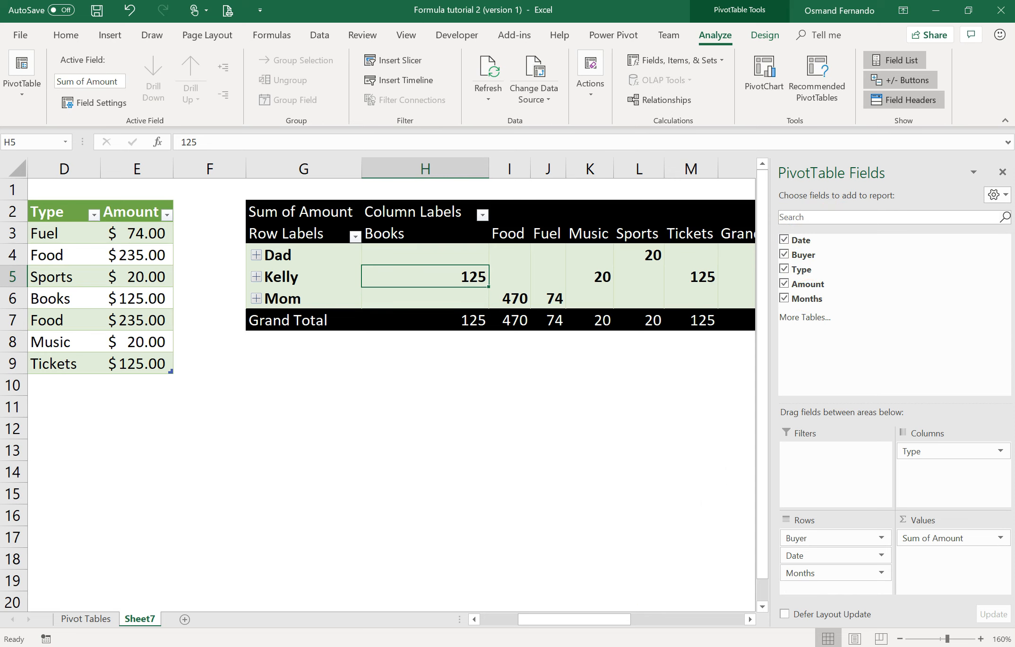
left_click(579, 621)
left_click_drag(579, 621, 540, 620)
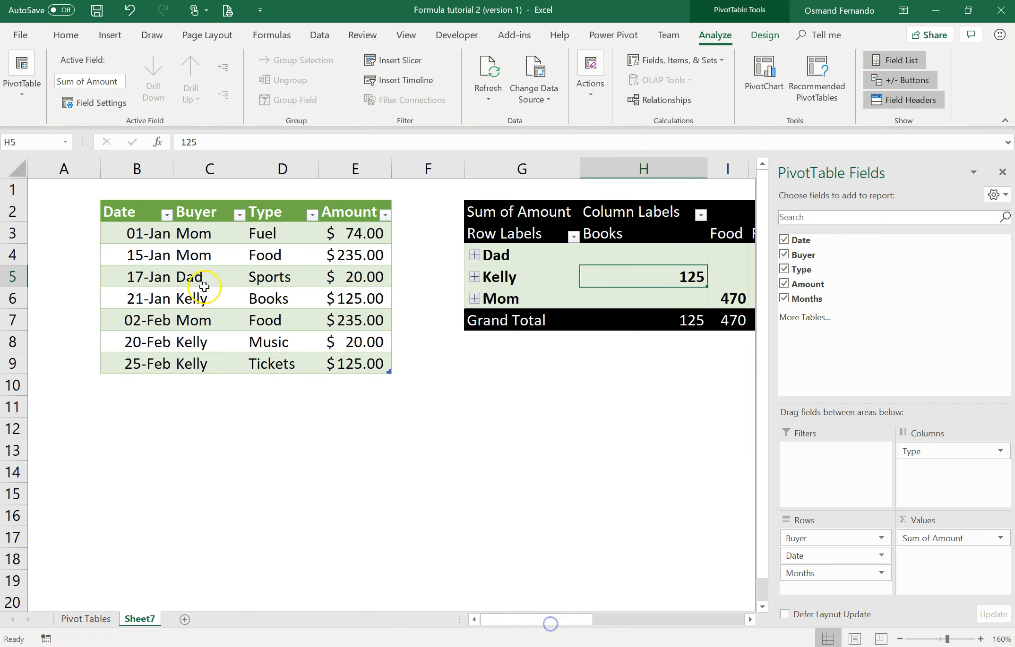
left_click_drag(149, 215, 332, 215)
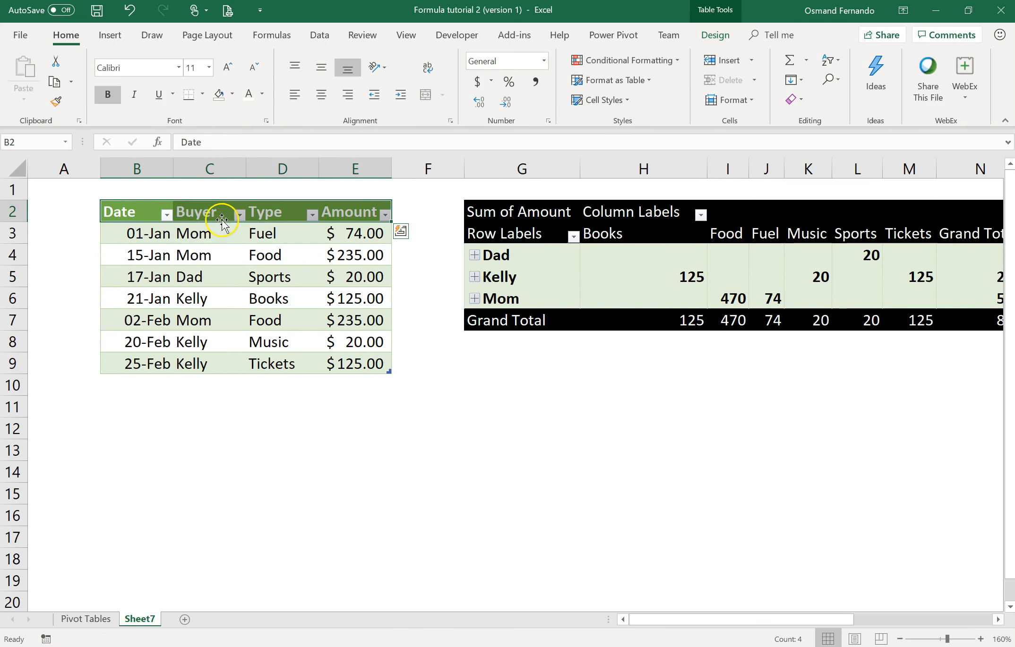
Move the pivot table's Type field to the Filters area and the Buyer field to the Columns area.
left_click(525, 255)
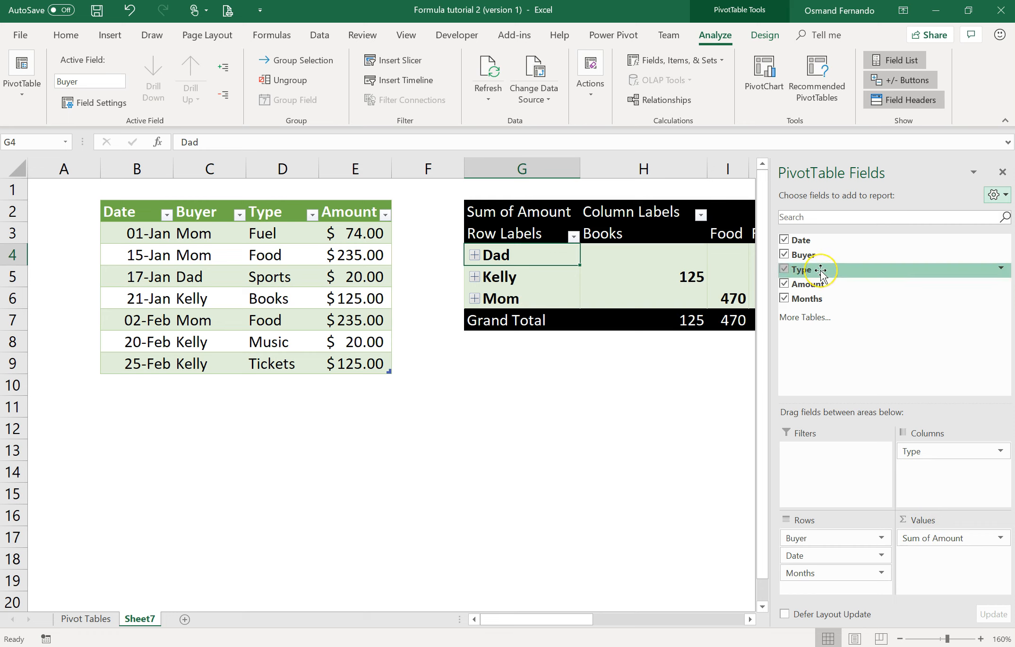
left_click_drag(821, 270, 844, 461)
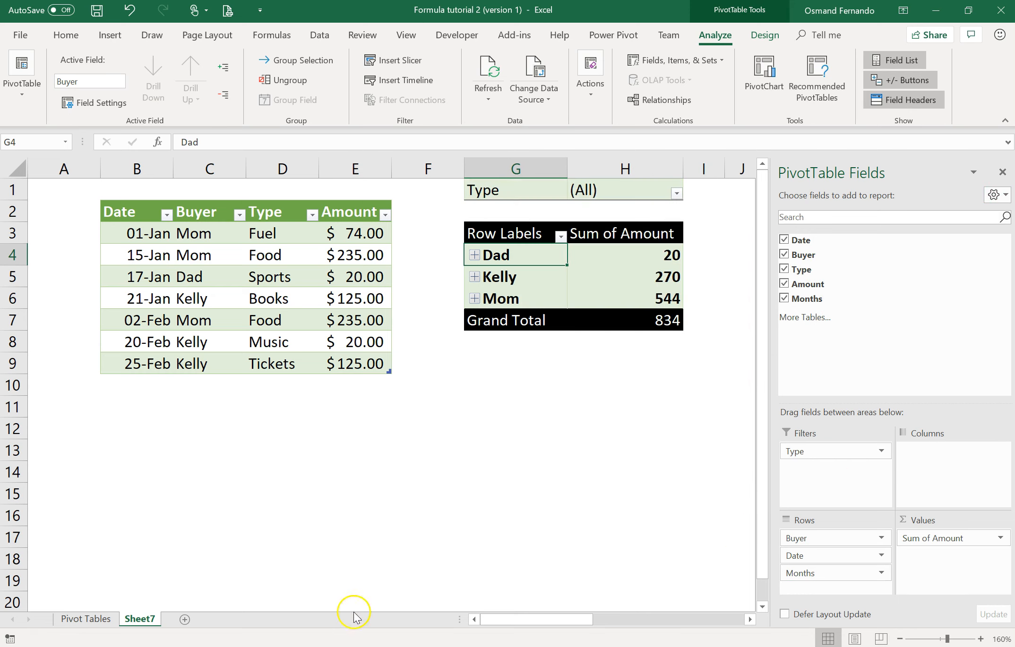
left_click_drag(576, 627, 600, 628)
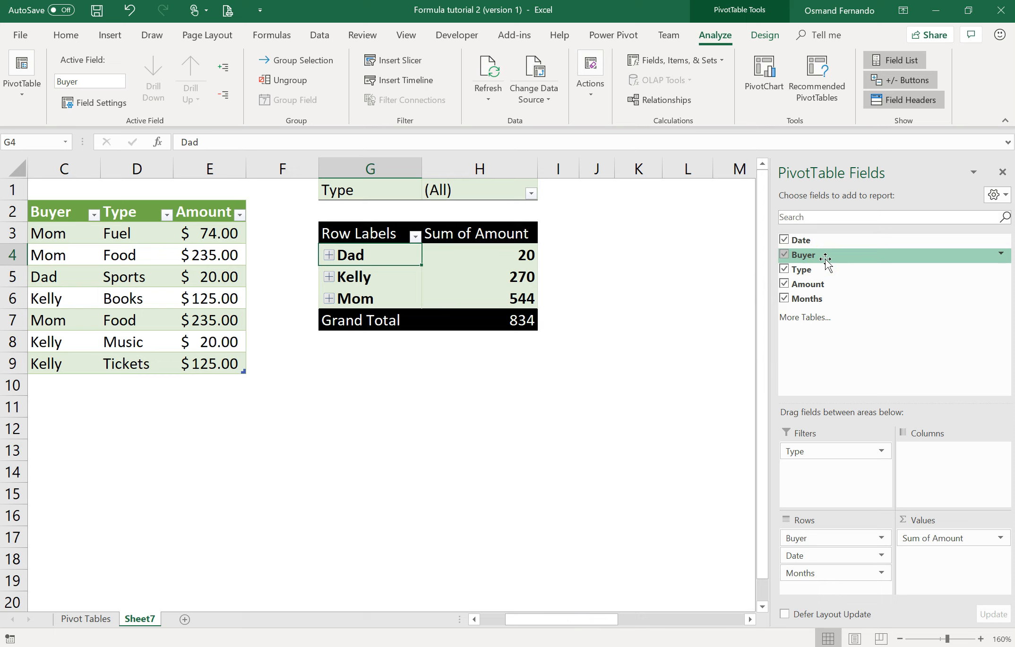
left_click_drag(825, 259, 953, 492)
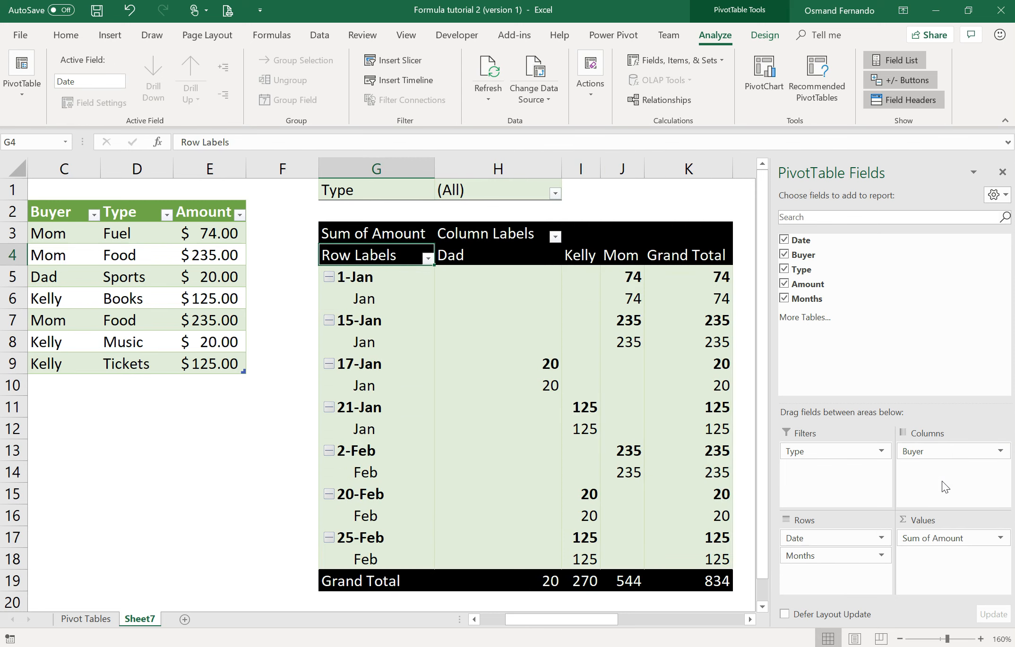
Examine the Type filter above the pivot table and the block of summed amounts in its body.
left_click(360, 297)
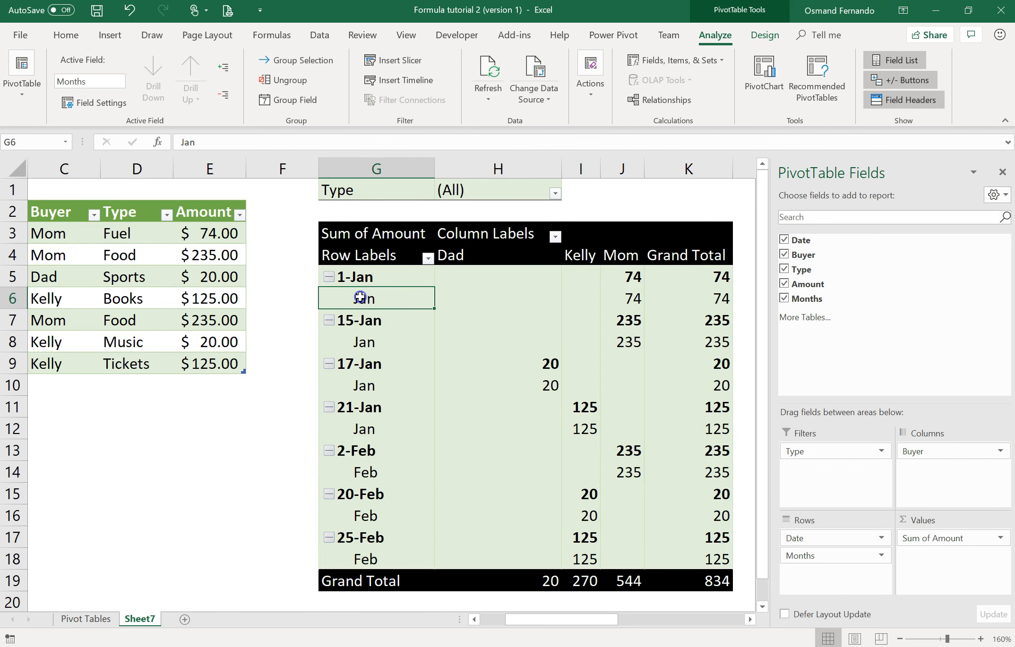
left_click(414, 191)
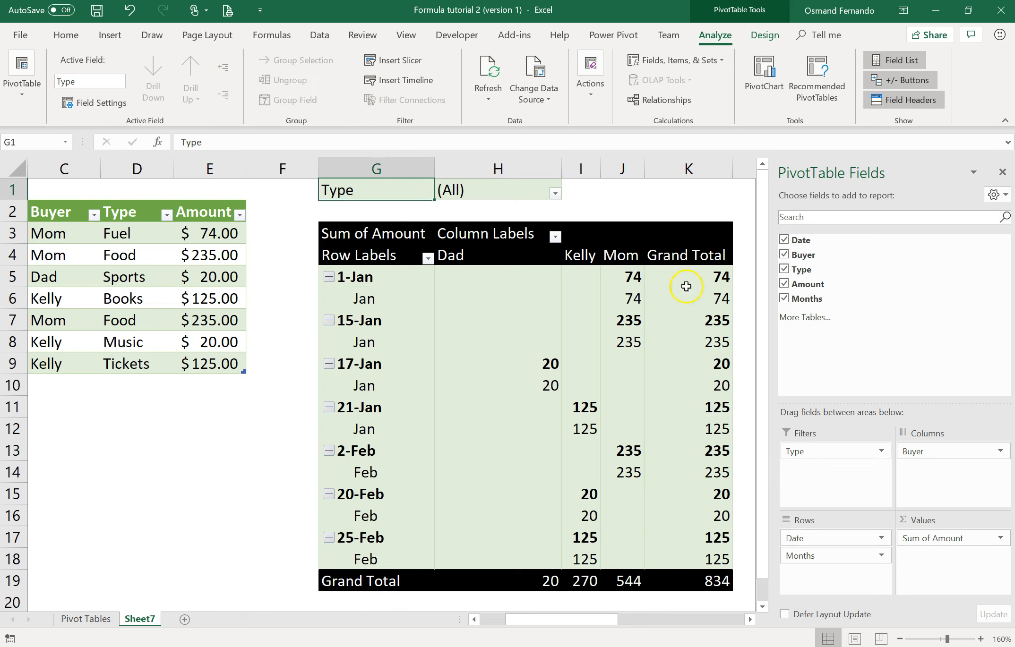
left_click_drag(433, 197, 482, 195)
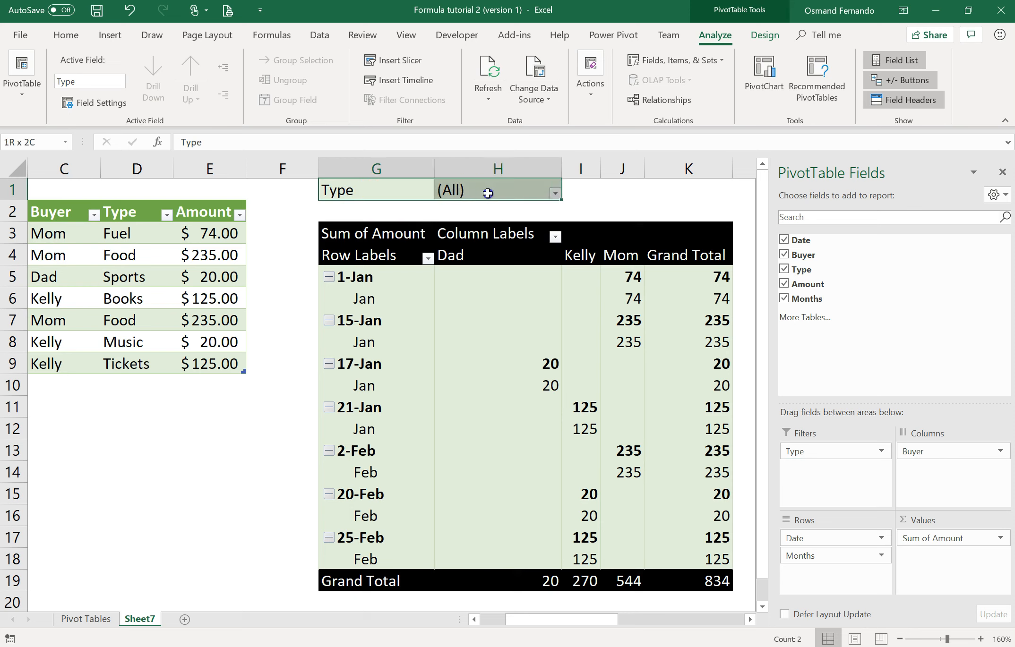
left_click_drag(395, 194, 452, 190)
left_click_drag(493, 271, 674, 561)
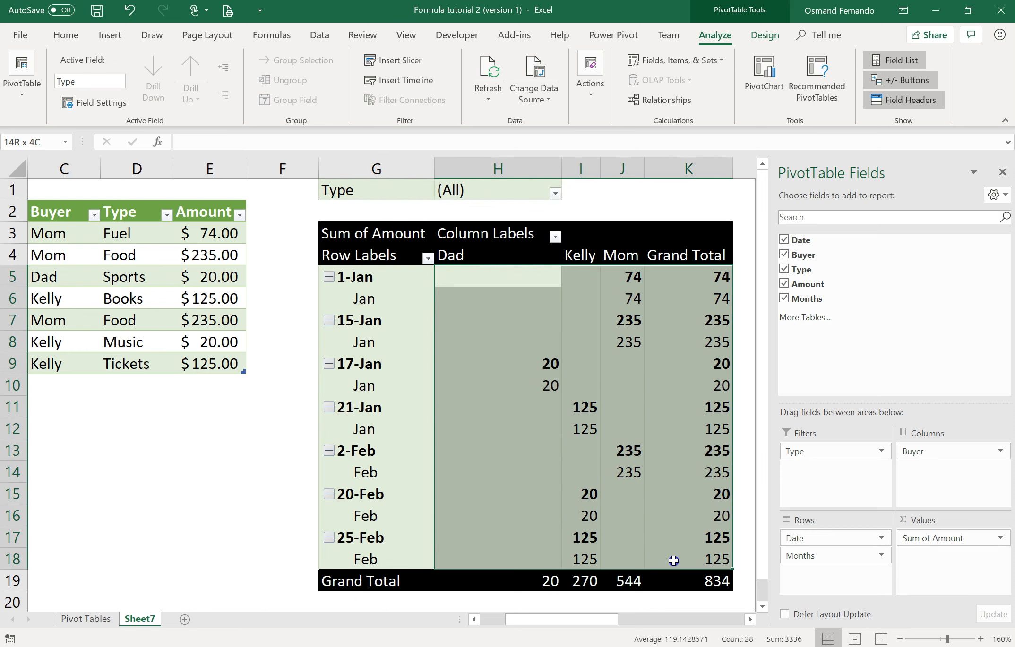
left_click(935, 539)
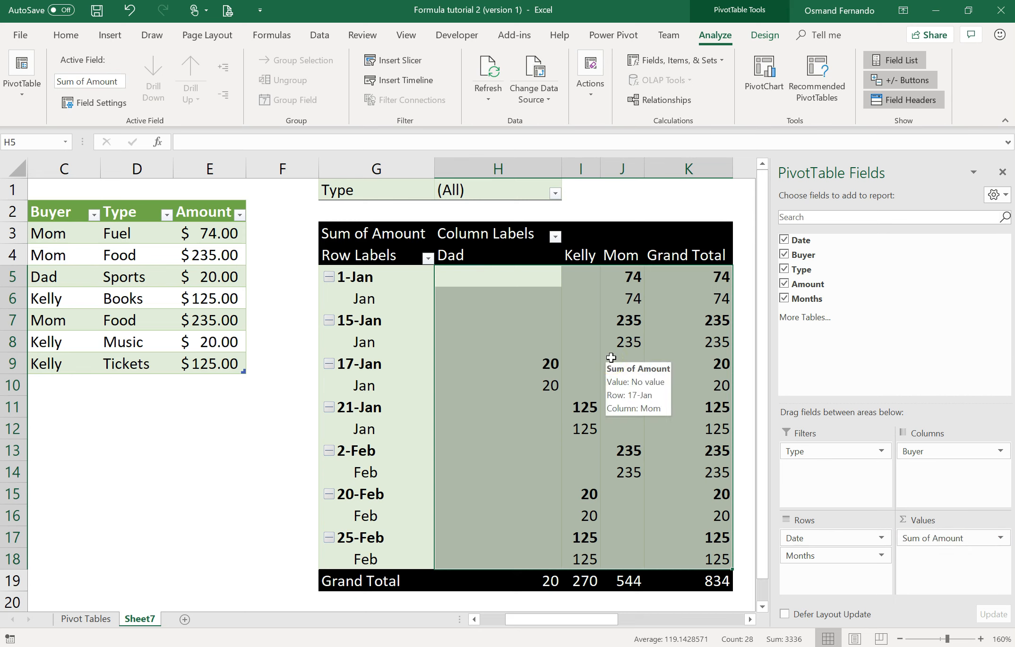
Examine the buyer names in the column labels and the dates and months in the row labels.
left_click(490, 254)
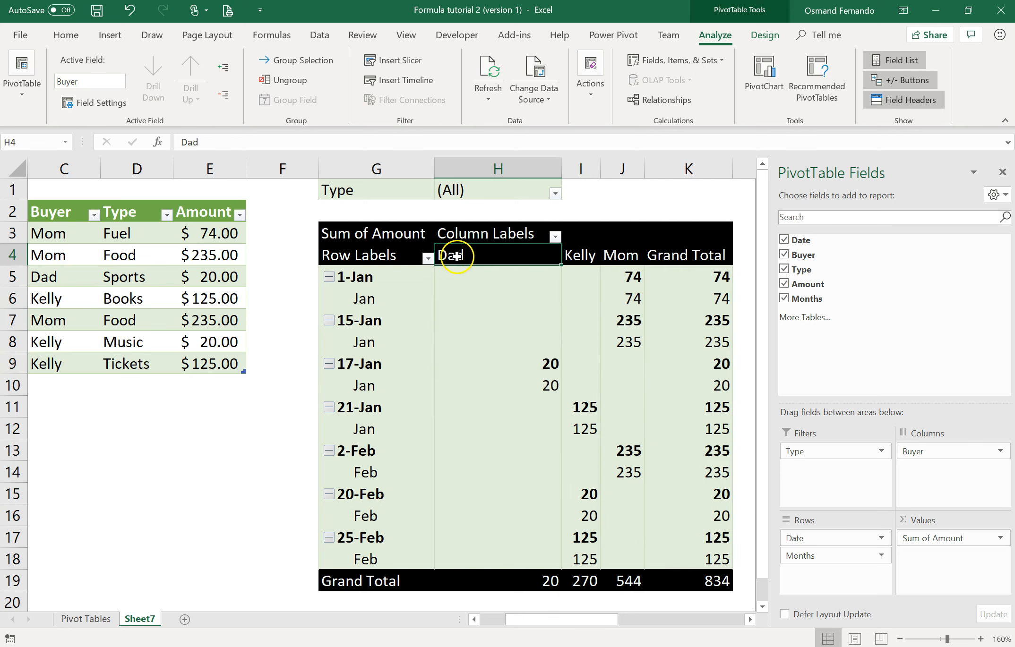
left_click_drag(492, 254, 612, 255)
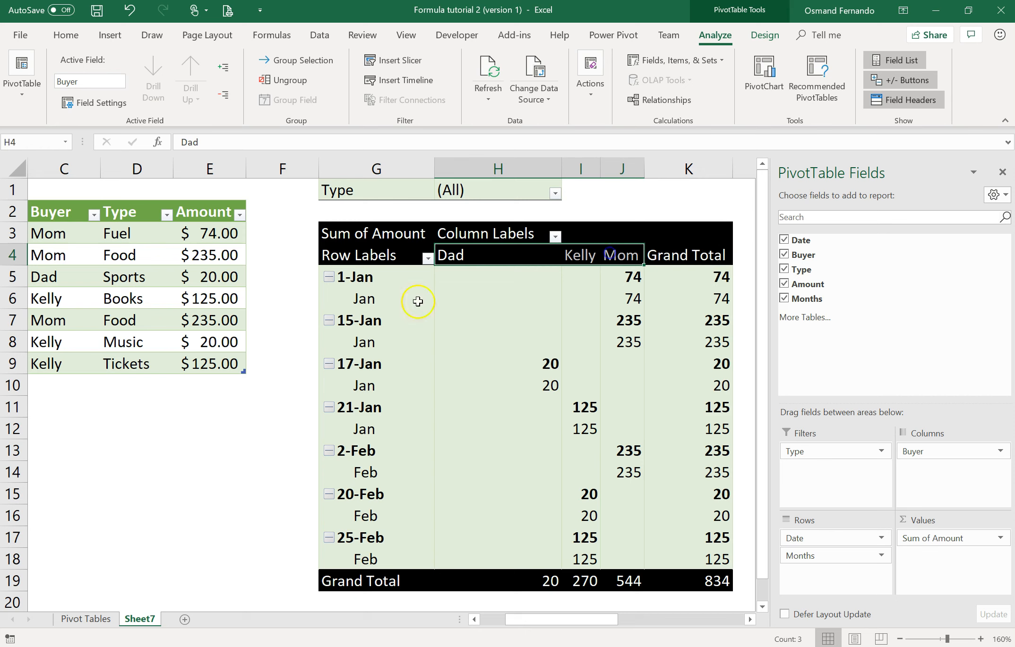
left_click(364, 282)
left_click_drag(364, 282, 390, 551)
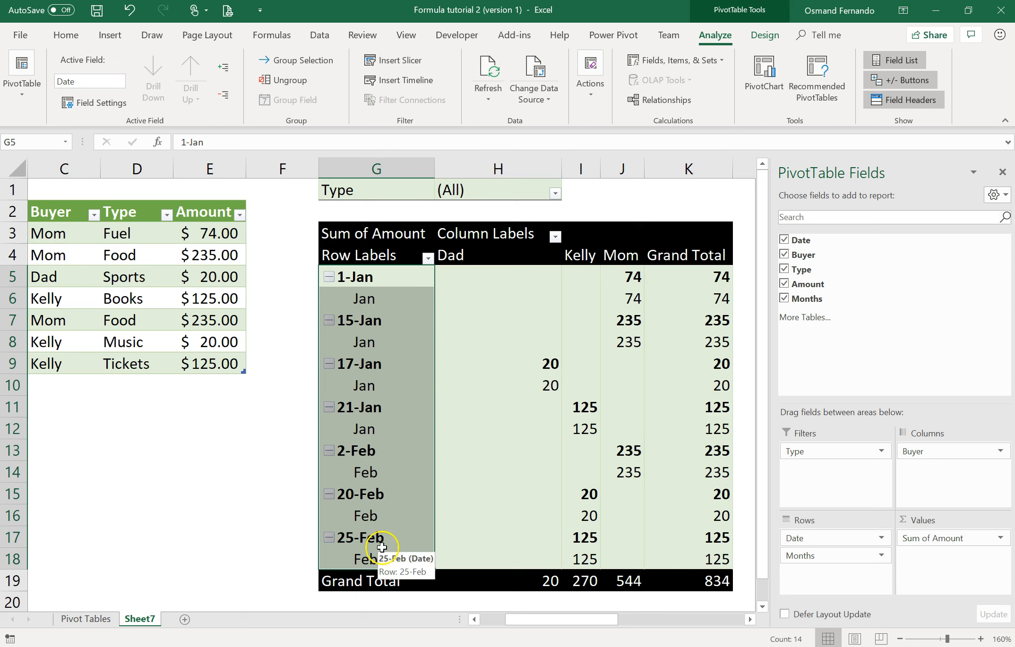
Examine the pivot table's Grand Total row and the Grand Total column for 15-Jan.
left_click(369, 591)
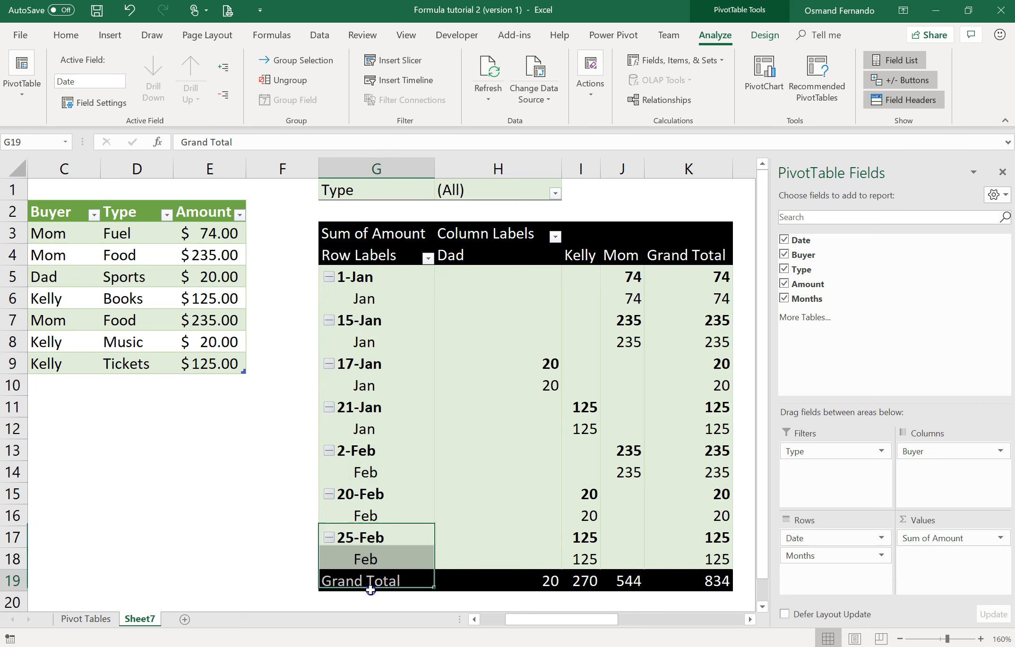
left_click(683, 575)
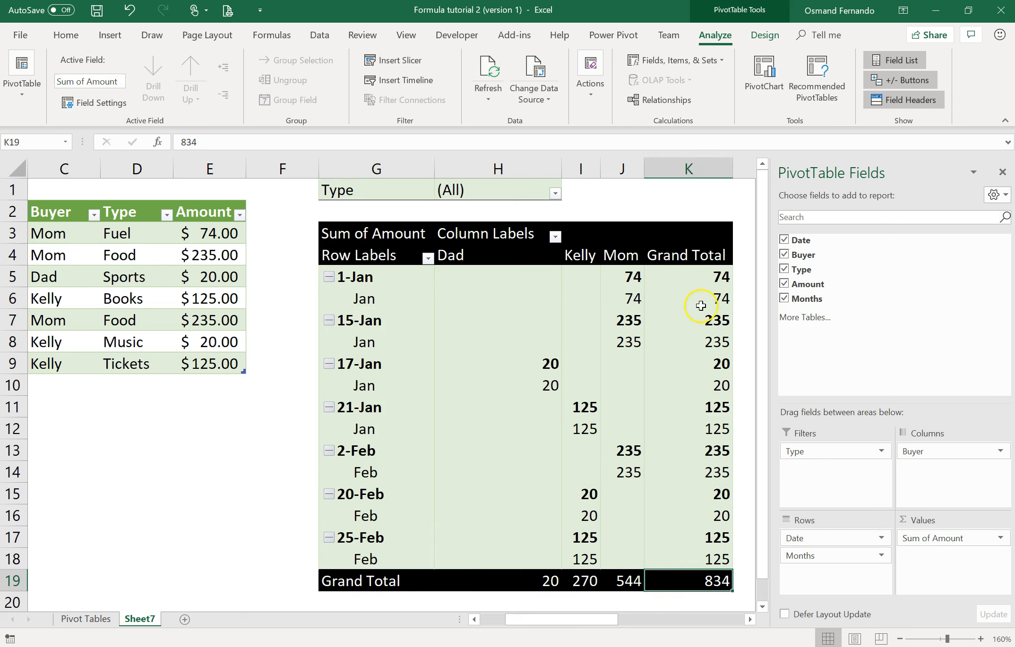
left_click(685, 317)
left_click_drag(686, 316, 372, 321)
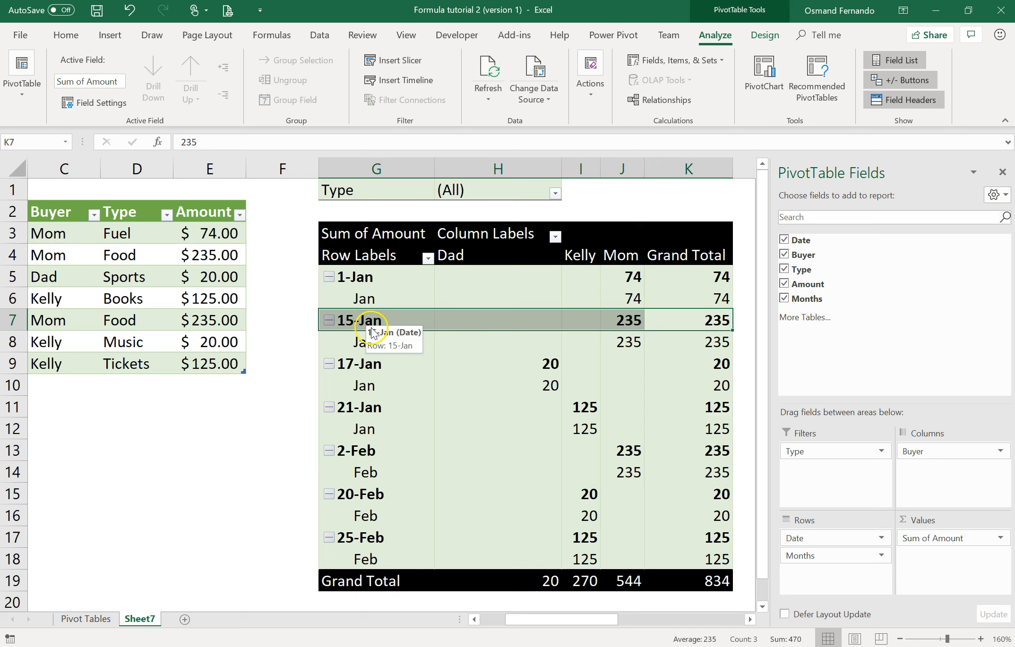
Collapse and re-expand the 1-Jan group, and turn the pivot table's +/- buttons off and back on.
left_click(876, 100)
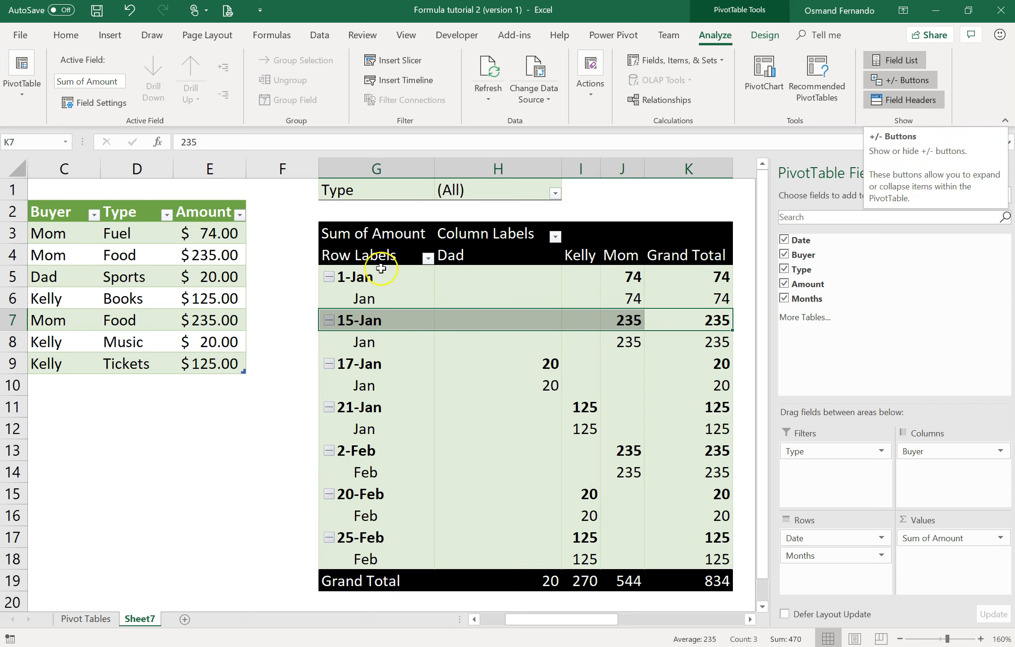
left_click(330, 282)
left_click(329, 278)
left_click(330, 278)
left_click(874, 34)
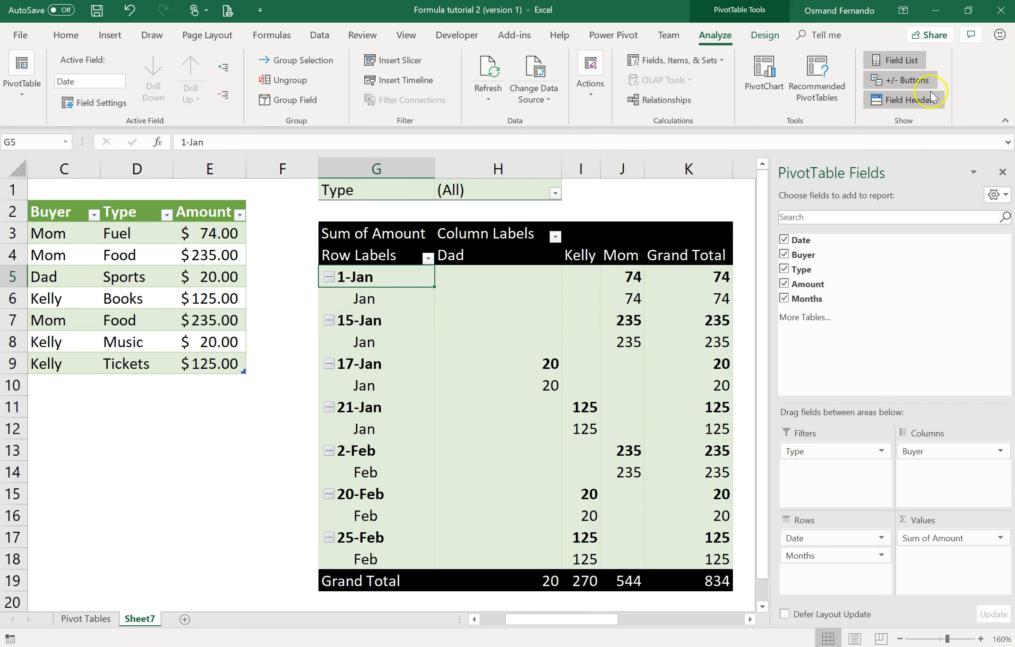
left_click(902, 79)
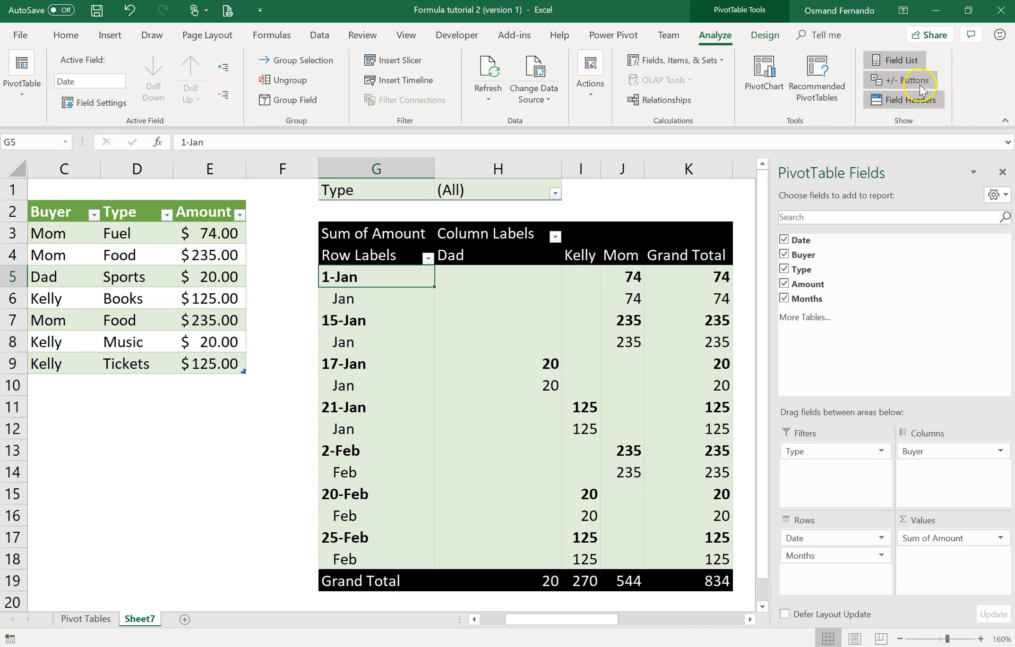
left_click(917, 83)
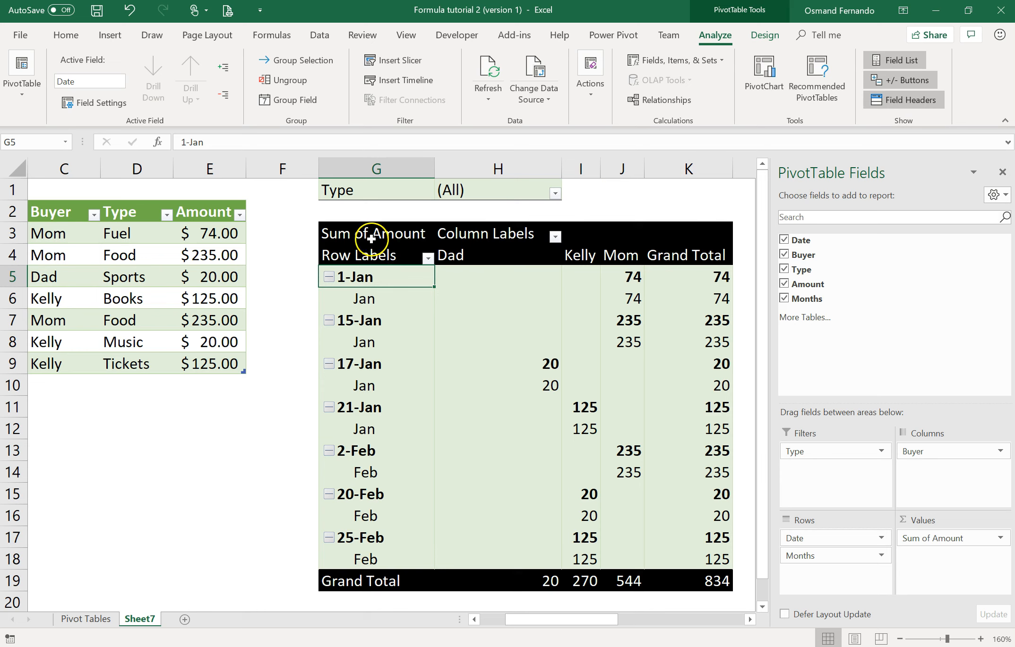
Locate the Row Labels and Column Labels captions, and turn the pivot table's Field Headers off and back on.
left_click(465, 234)
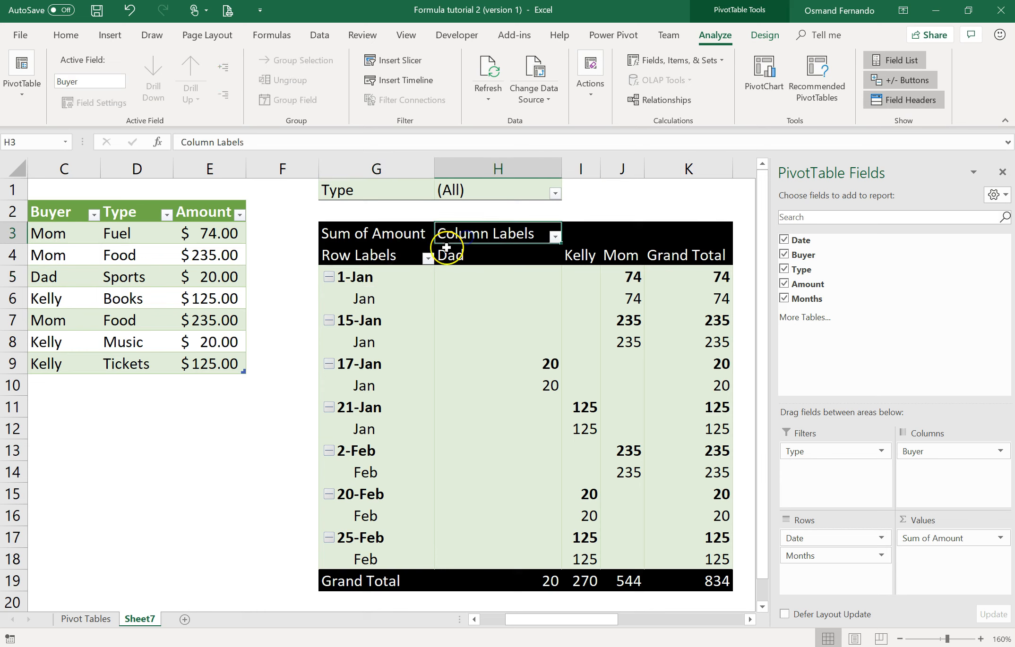
left_click(383, 257)
left_click(481, 236)
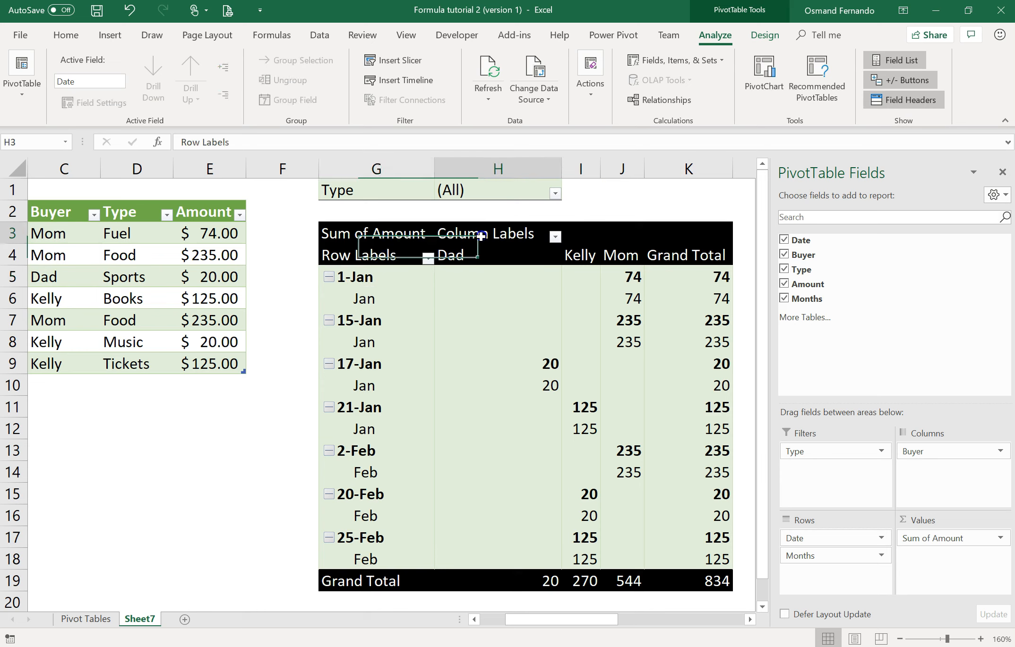
left_click(403, 256)
left_click(473, 234)
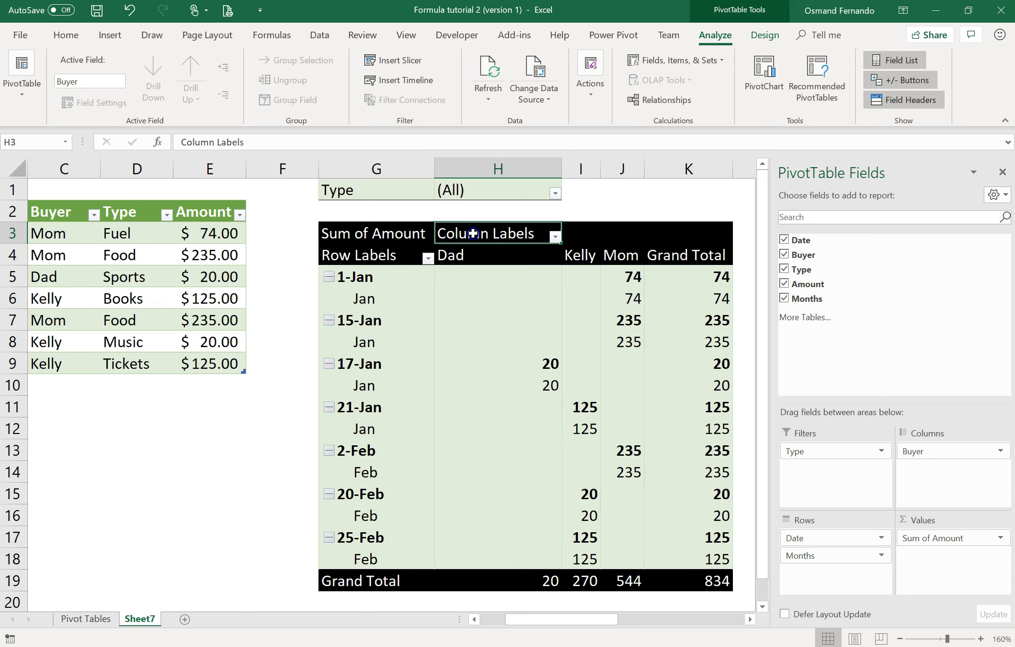
left_click(401, 257)
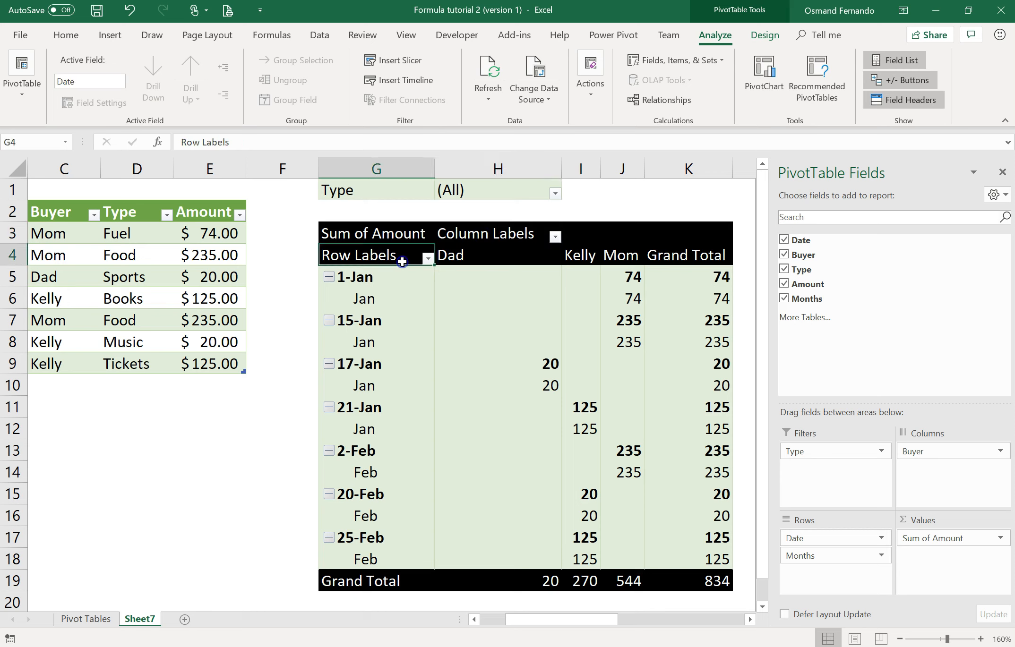
left_click(897, 103)
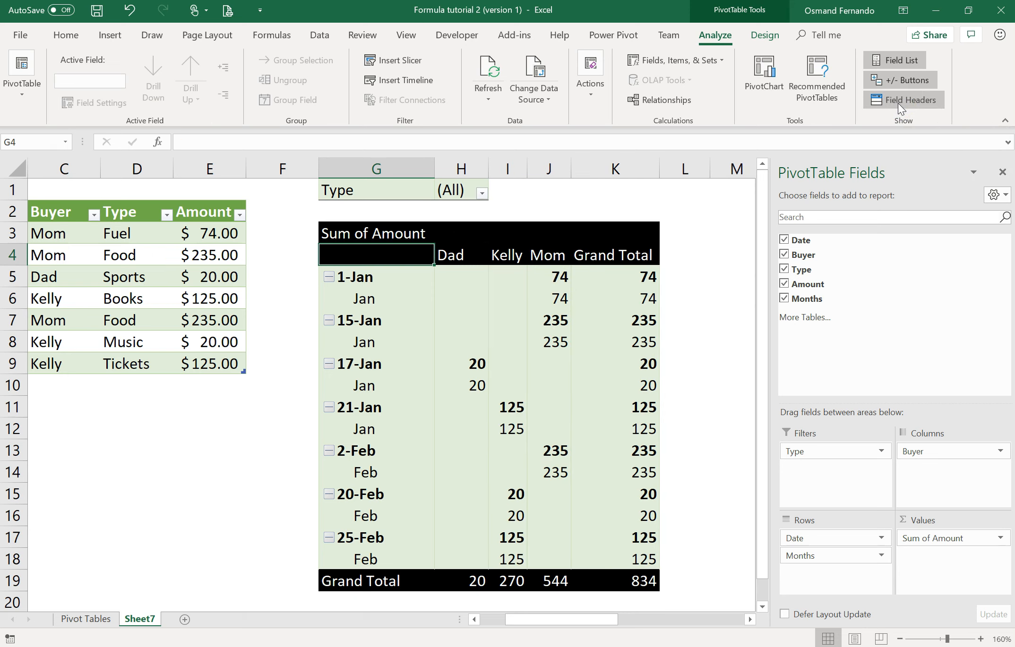
left_click(900, 100)
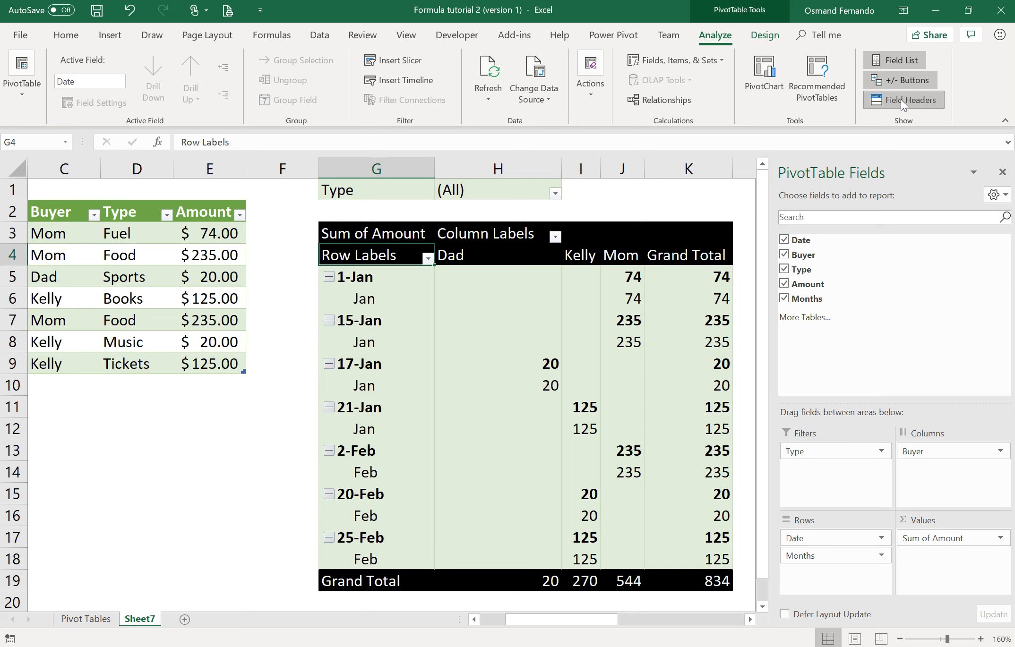
Try the side-by-side layout for the fields and areas sections, and restore the stacked layout.
left_click(1006, 195)
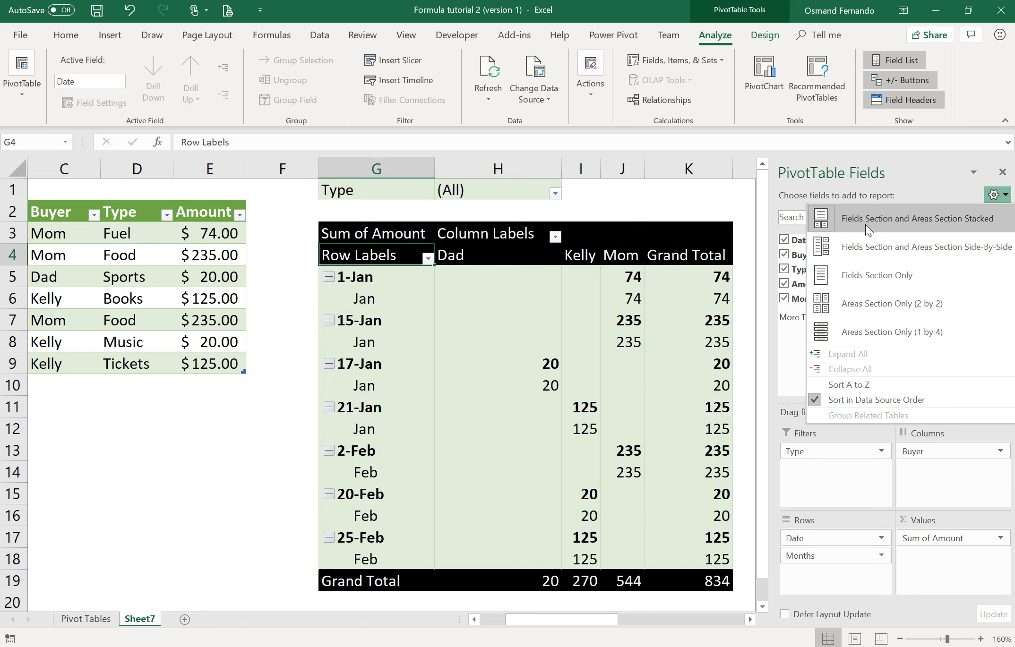
left_click(849, 251)
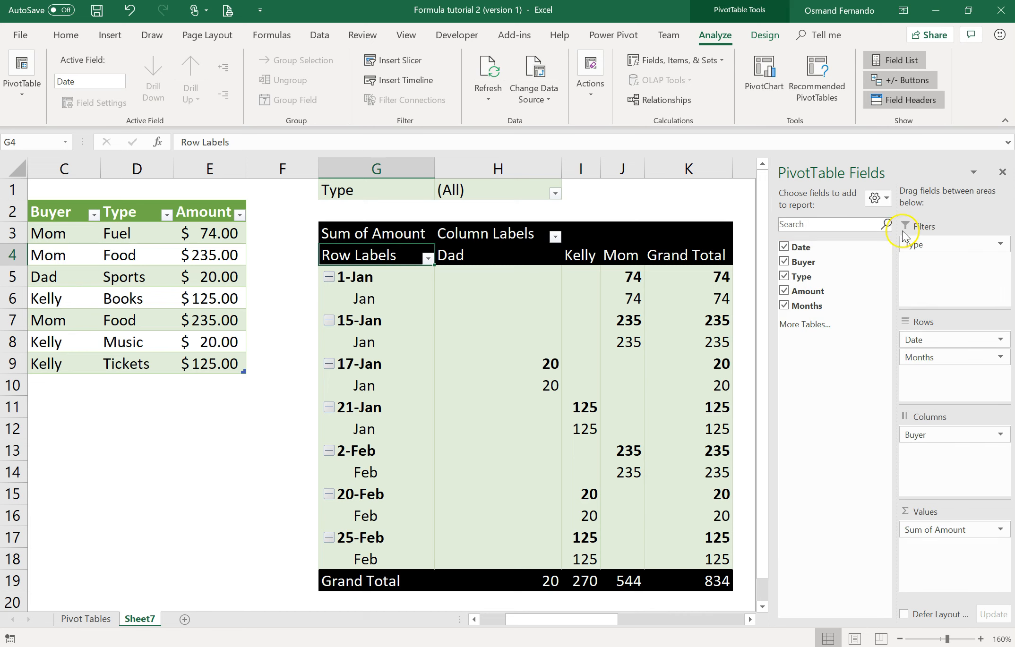
left_click(886, 201)
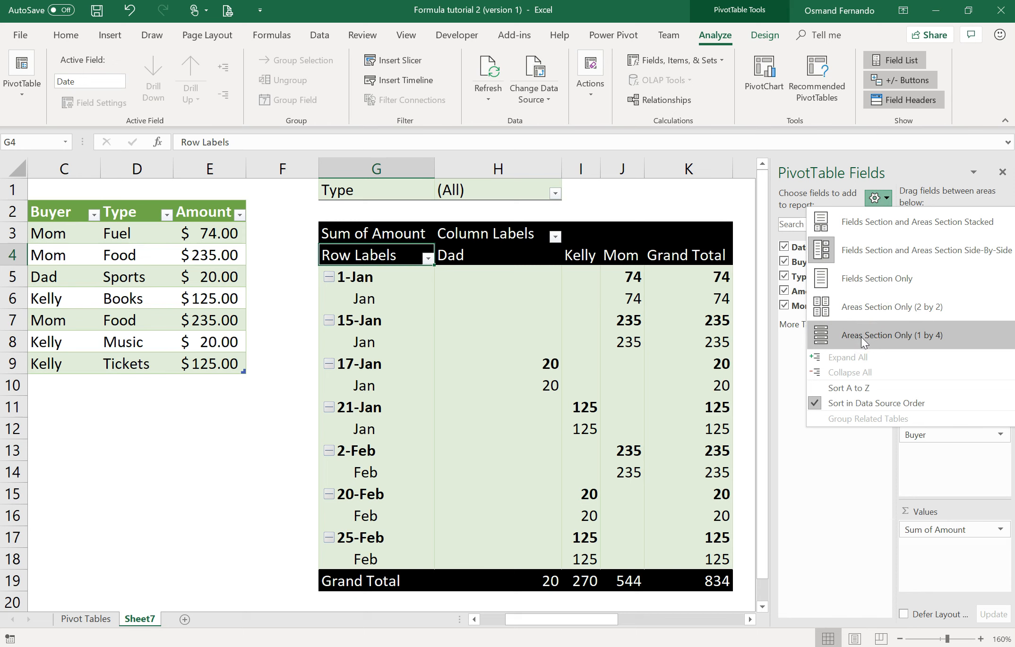
left_click(880, 223)
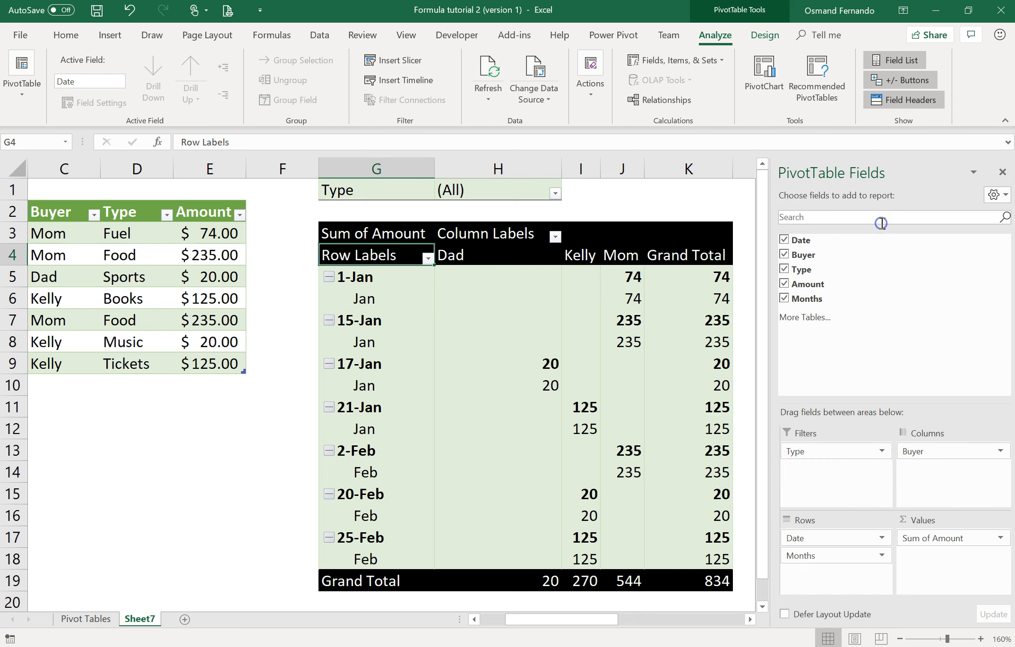